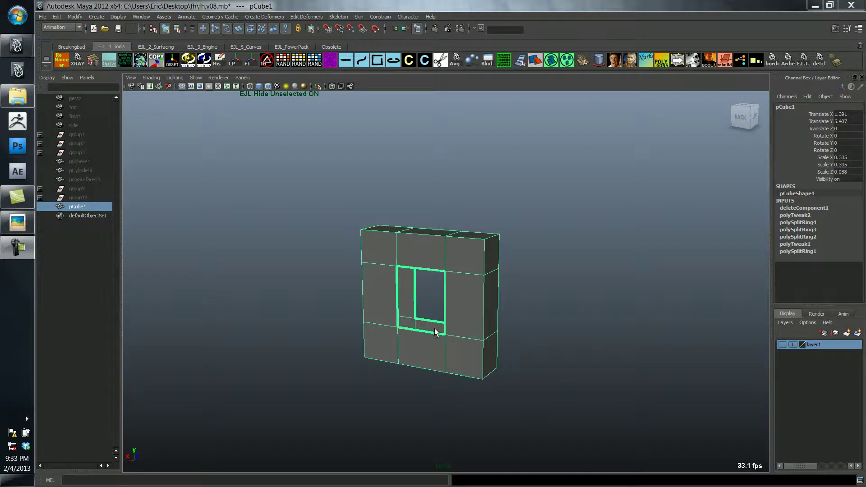
# - Start the Append to Polygon Tool and fill the bottom inner wall of the block's square hole with a new face
pyautogui.press('space')
pyautogui.click(411, 368)
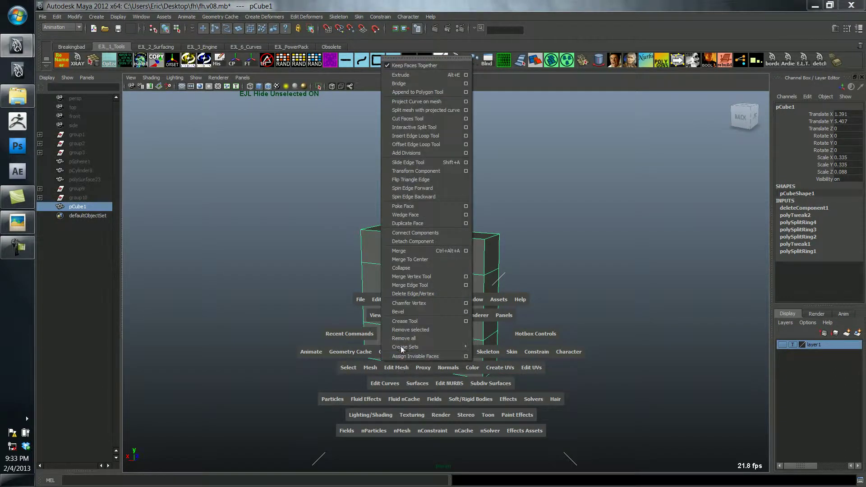
pyautogui.click(451, 91)
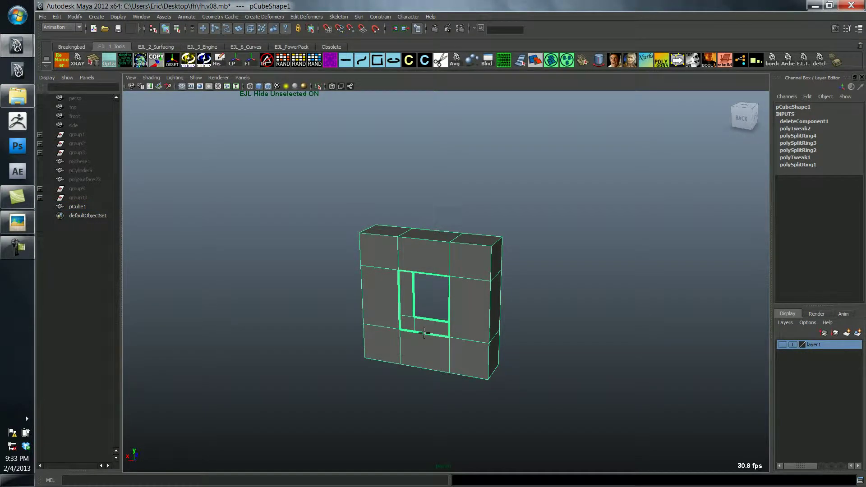
pyautogui.keyDown('alt'); pyautogui.moveTo(425, 325); pyautogui.dragTo(464, 330); pyautogui.keyUp('alt')
pyautogui.click(436, 320)
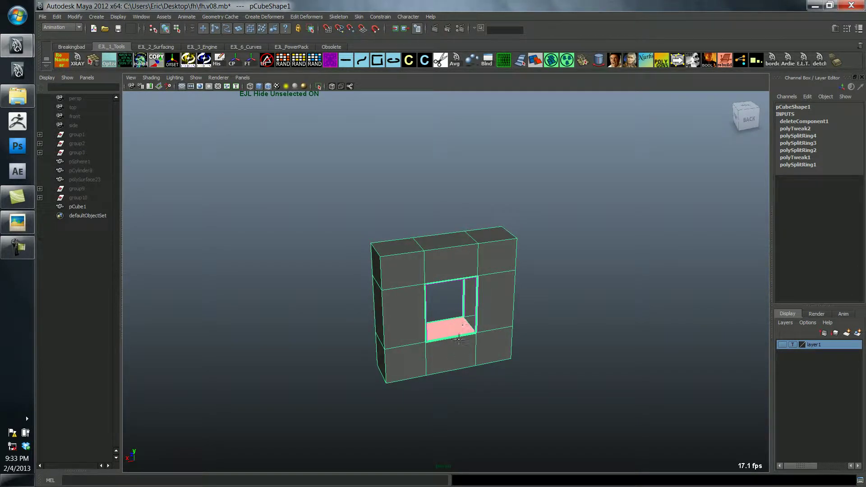
pyautogui.press('w')
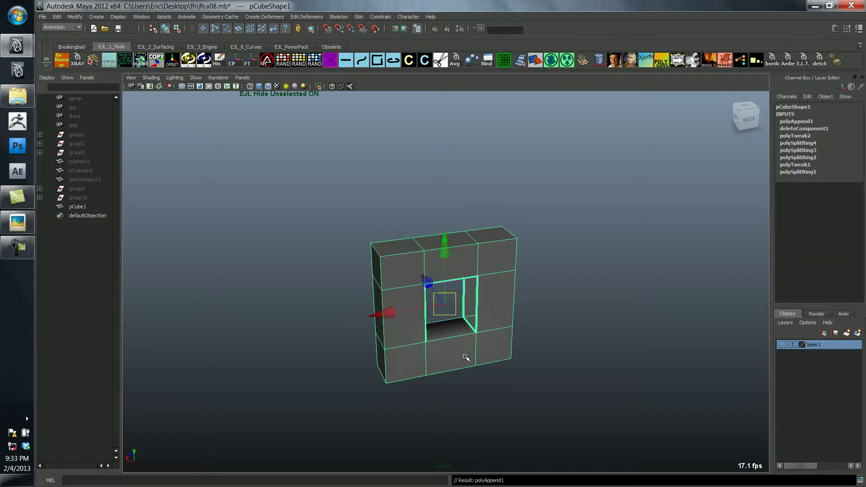
# - Append faces for one side wall and the top wall inside the block's square hole
pyautogui.keyDown('alt'); pyautogui.moveTo(432, 342); pyautogui.dragTo(481, 320); pyautogui.keyUp('alt')
pyautogui.press('g')
pyautogui.click(460, 318)
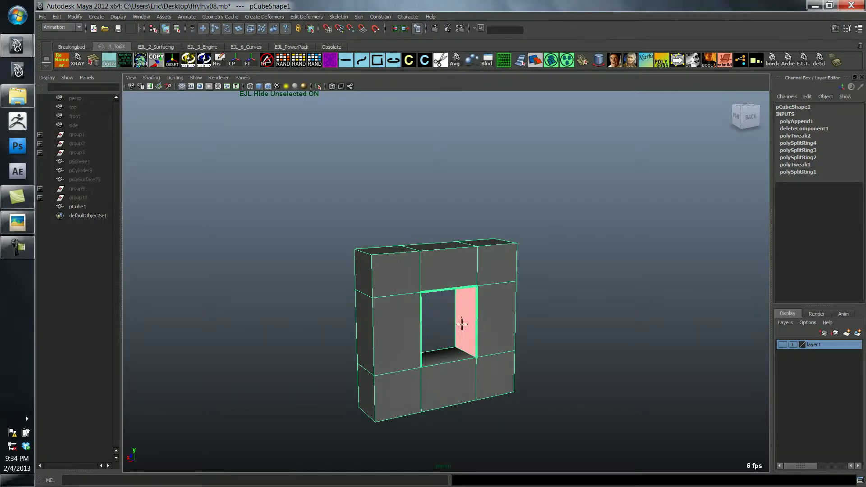
pyautogui.press('w')
pyautogui.keyDown('alt'); pyautogui.moveTo(461, 324); pyautogui.dragTo(462, 320); pyautogui.keyUp('alt')
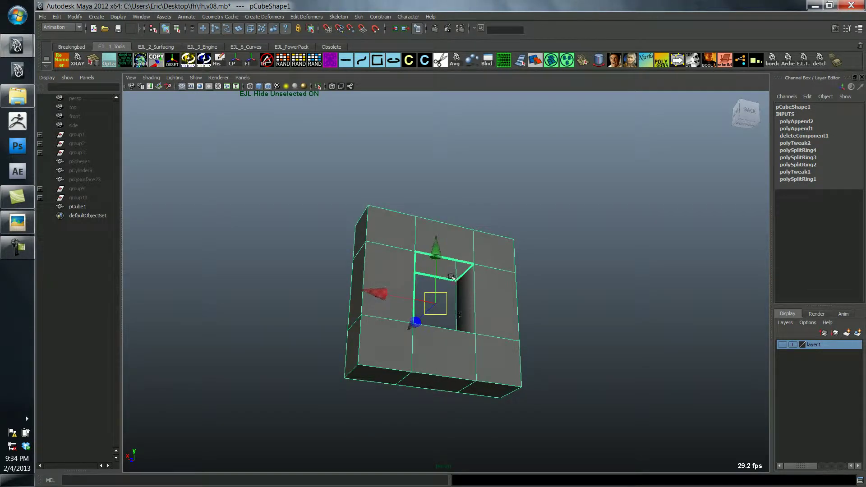
pyautogui.press('g')
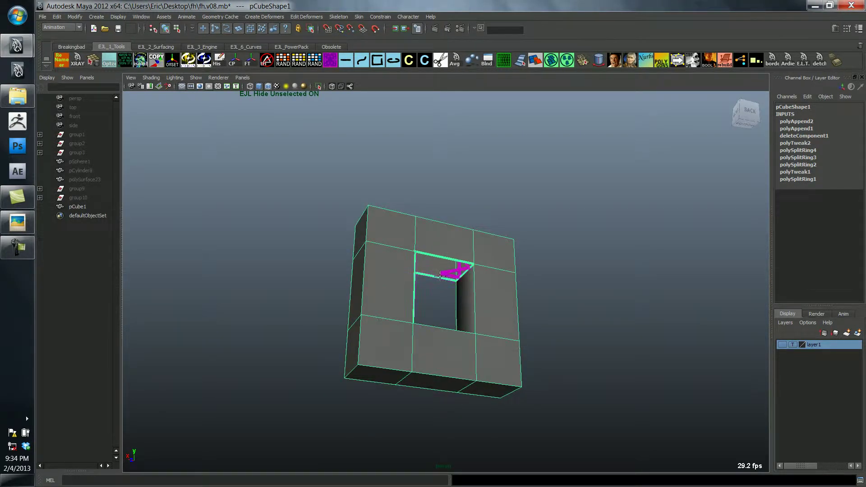
pyautogui.click(440, 276)
pyautogui.press('w')
# - Append a face across the remaining open side wall inside the square hole
pyautogui.keyDown('alt'); pyautogui.moveTo(395, 302); pyautogui.dragTo(381, 305); pyautogui.keyUp('alt')
pyautogui.press('g')
pyautogui.click(383, 305)
pyautogui.click(402, 309)
pyautogui.press('w')
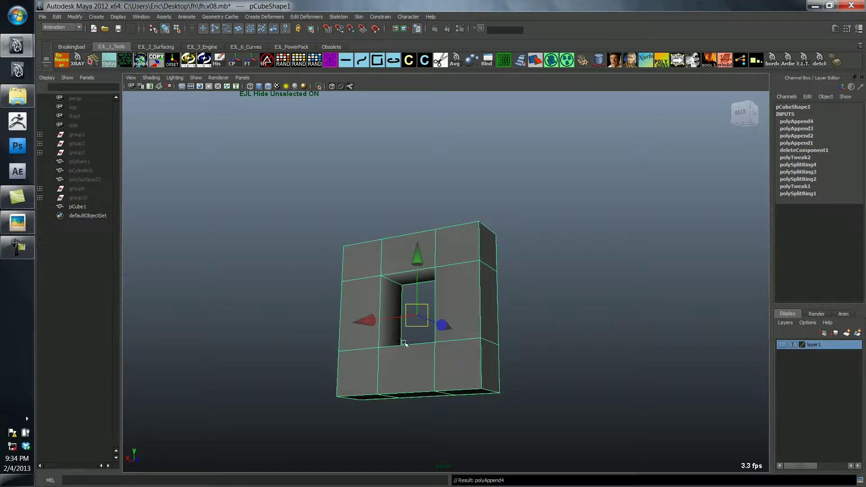
# - Examine the block's shape in smooth preview, then return it to the unsmoothed display
pyautogui.keyDown('alt'); pyautogui.moveTo(401, 340); pyautogui.dragTo(395, 352); pyautogui.keyUp('alt')
pyautogui.keyDown('alt'); pyautogui.moveTo(395, 352); pyautogui.dragTo(389, 354, button='right'); pyautogui.keyUp('alt')
pyautogui.moveTo(390, 355); pyautogui.dragTo(353, 352, button='right')
pyautogui.moveTo(354, 352)
pyautogui.keyDown('alt'); pyautogui.mouseDown()
pyautogui.moveTo(373, 340)
pyautogui.moveTo(347, 345)
pyautogui.mouseUp(); pyautogui.keyUp('alt')
pyautogui.click(326, 336)
pyautogui.click(377, 348)
pyautogui.press('3')
pyautogui.click(340, 343)
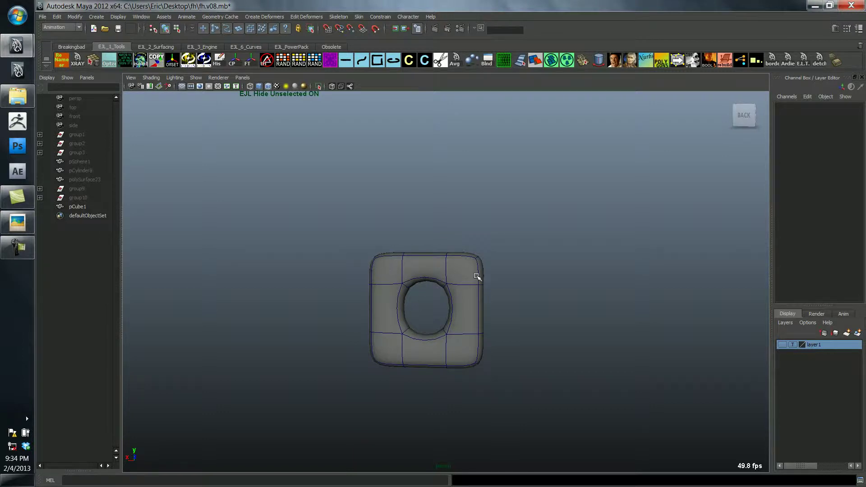
pyautogui.moveTo(473, 276)
pyautogui.keyDown('alt'); pyautogui.mouseDown()
pyautogui.moveTo(491, 284)
pyautogui.moveTo(458, 285)
pyautogui.mouseUp(); pyautogui.keyUp('alt')
pyautogui.click(457, 277)
pyautogui.press('1')
# - Move the hole's upper vertices slightly down and its lower vertices slightly up to reduce the opening's height
pyautogui.keyDown('alt'); pyautogui.moveTo(473, 314); pyautogui.dragTo(481, 316); pyautogui.keyUp('alt')
pyautogui.keyDown('alt'); pyautogui.moveTo(418, 307); pyautogui.dragTo(398, 296); pyautogui.keyUp('alt')
pyautogui.moveTo(405, 280); pyautogui.dragTo(388, 279, button='right')
pyautogui.moveTo(431, 289); pyautogui.dragTo(456, 294)
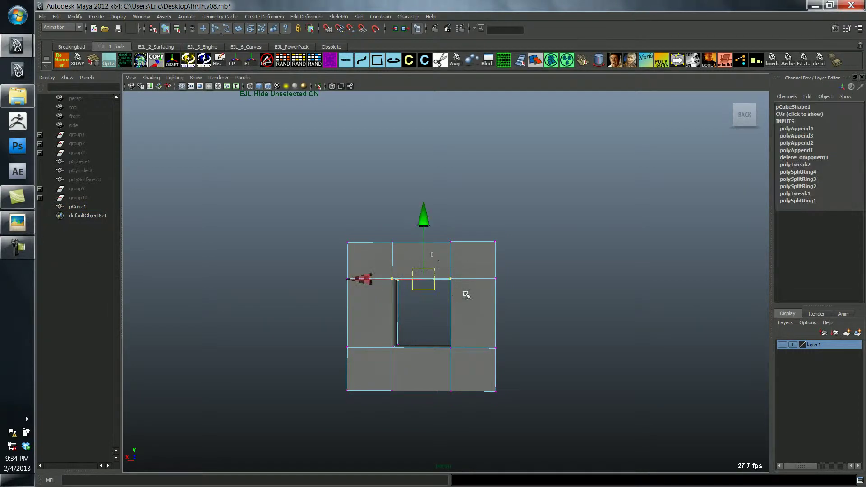
pyautogui.moveTo(426, 214); pyautogui.dragTo(427, 219)
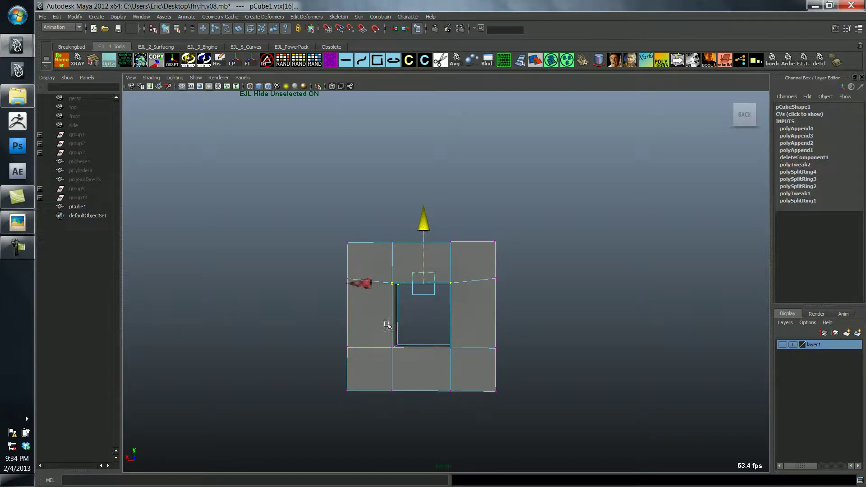
pyautogui.moveTo(463, 364); pyautogui.dragTo(463, 365)
pyautogui.moveTo(426, 287); pyautogui.dragTo(393, 305)
# - Insert edge loops close to the block's four outer edges: both sides, the top and the bottom
pyautogui.press('F8')
pyautogui.press('F10')
pyautogui.click(374, 301)
pyautogui.click(372, 302)
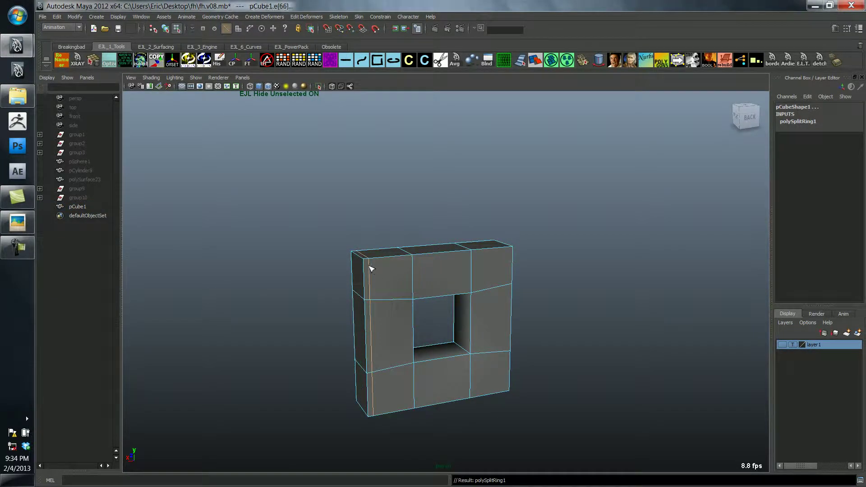
pyautogui.click(373, 268)
pyautogui.keyDown('alt'); pyautogui.moveTo(399, 296); pyautogui.dragTo(517, 397); pyautogui.keyUp('alt')
pyautogui.click(365, 404)
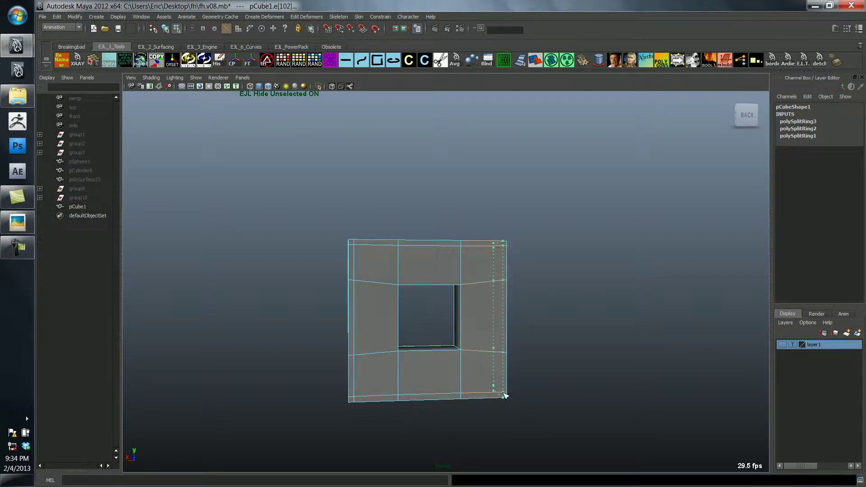
pyautogui.click(504, 396)
# - Insert edge loops around the block's thickness close to its front and back faces, and return to object selection
pyautogui.keyDown('alt'); pyautogui.moveTo(466, 353); pyautogui.dragTo(503, 278); pyautogui.keyUp('alt')
pyautogui.click(464, 277)
pyautogui.click(423, 270)
pyautogui.press('w')
pyautogui.press('F8')
# - Examine the smoothed block without wireframe from several angles, then restore the unsmoothed wireframe-on-shaded display
pyautogui.press('3')
pyautogui.click(535, 319)
pyautogui.keyDown('alt'); pyautogui.moveTo(525, 326); pyautogui.dragTo(539, 326); pyautogui.keyUp('alt')
pyautogui.hotkey('alt', 'w')
pyautogui.keyDown('alt'); pyautogui.moveTo(488, 339); pyautogui.dragTo(454, 376); pyautogui.keyUp('alt')
pyautogui.click(477, 361)
pyautogui.press('1')
pyautogui.hotkey('alt', 'w')
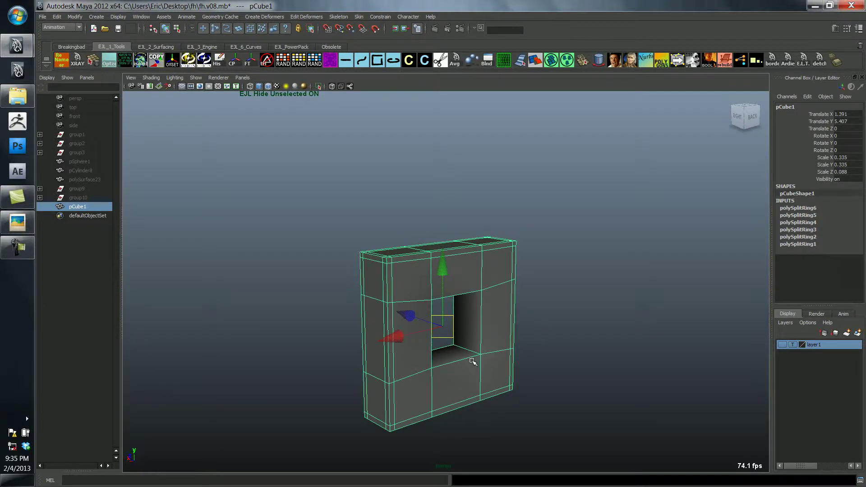
# - Insert edge loops inside the hole close to its front and back rims, and check the block in smooth preview
pyautogui.press('F10')
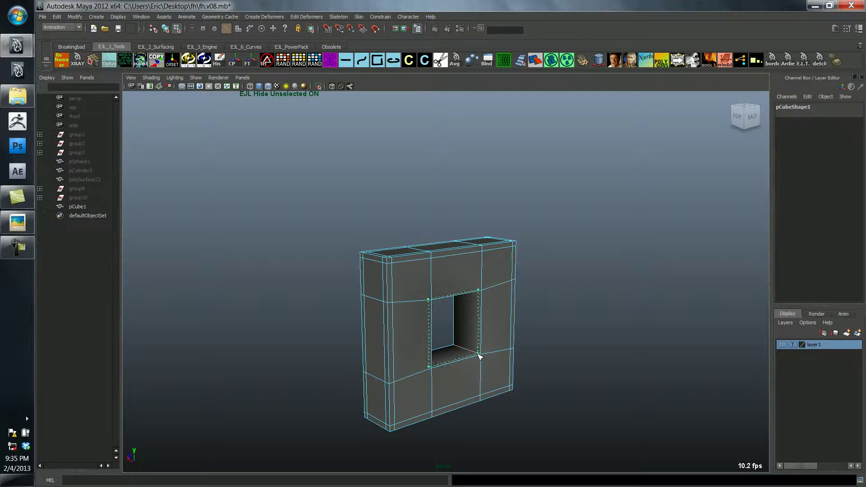
pyautogui.click(479, 357)
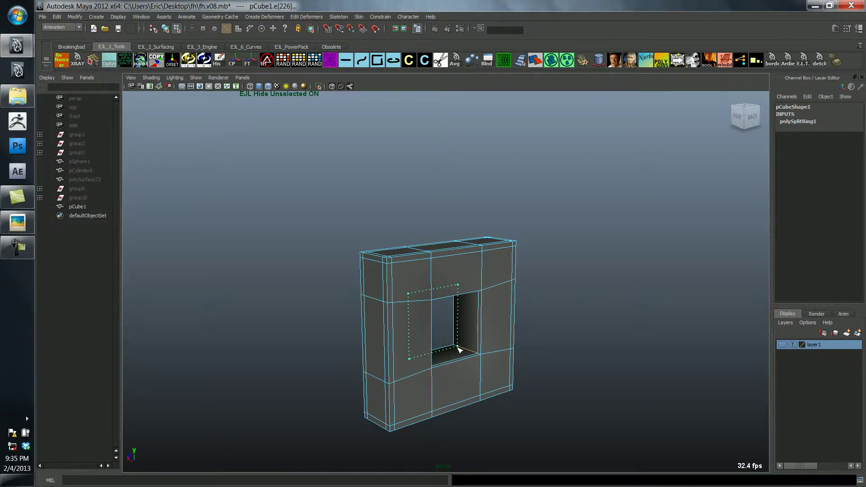
pyautogui.click(459, 349)
pyautogui.press('F8')
pyautogui.press('w')
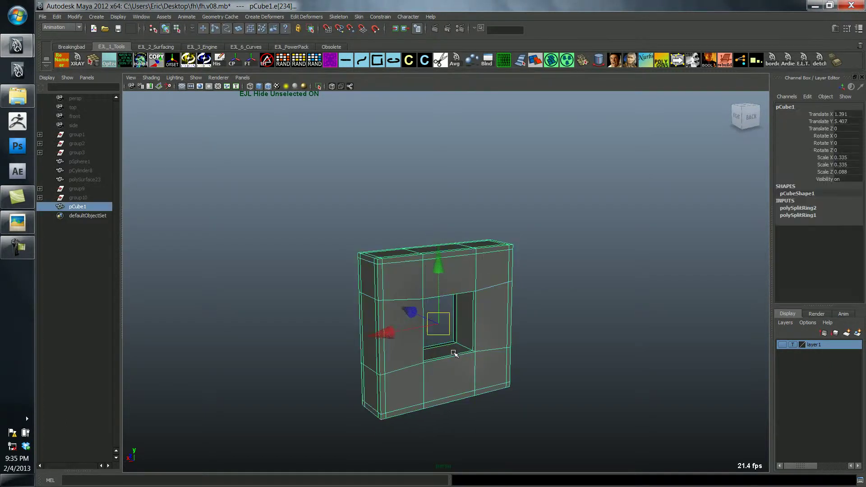
pyautogui.press('3')
pyautogui.click(543, 348)
pyautogui.hotkey('alt', 'w')
pyautogui.keyDown('alt'); pyautogui.moveTo(520, 354); pyautogui.dragTo(393, 346); pyautogui.keyUp('alt')
pyautogui.click(482, 347)
pyautogui.press('1')
pyautogui.hotkey('ctrl', 'w')
# - Smooth the block's display, show the hidden hydrant parts and raise the block to a Translate Y of 5.413
pyautogui.press('3')
pyautogui.hotkey('alt', 'h')
pyautogui.keyDown('alt'); pyautogui.moveTo(443, 332); pyautogui.dragTo(392, 330, button='right'); pyautogui.keyUp('alt')
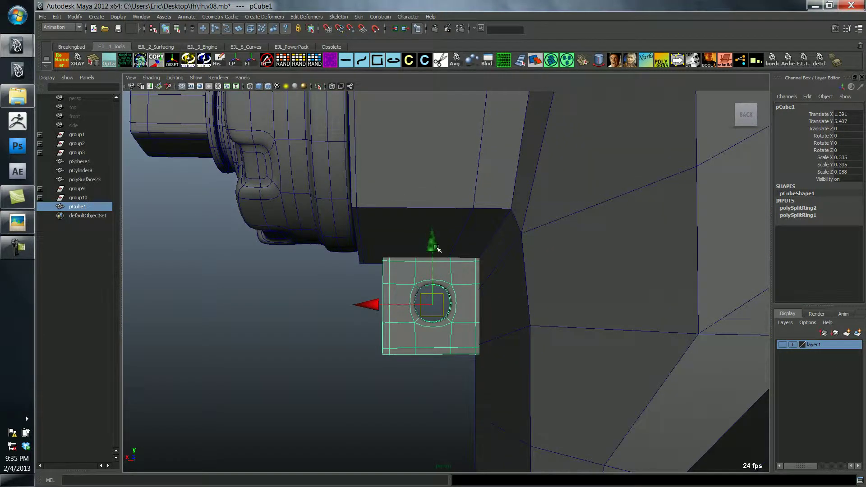
pyautogui.moveTo(436, 247); pyautogui.dragTo(436, 246)
pyautogui.keyDown('alt'); pyautogui.moveTo(451, 269); pyautogui.dragTo(402, 283, button='right'); pyautogui.keyUp('alt')
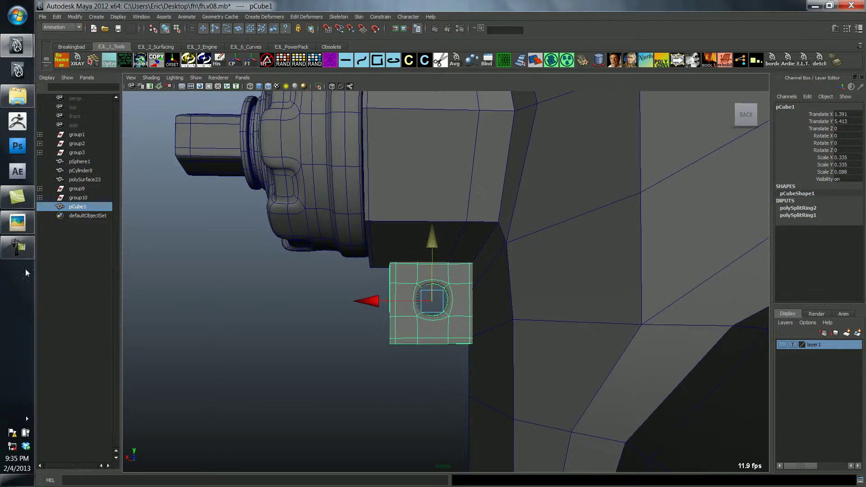
# - Consult the fire_hydrant.jpg photo, then scale down the faces inside the block's hole to make the opening smaller
pyautogui.click(17, 224)
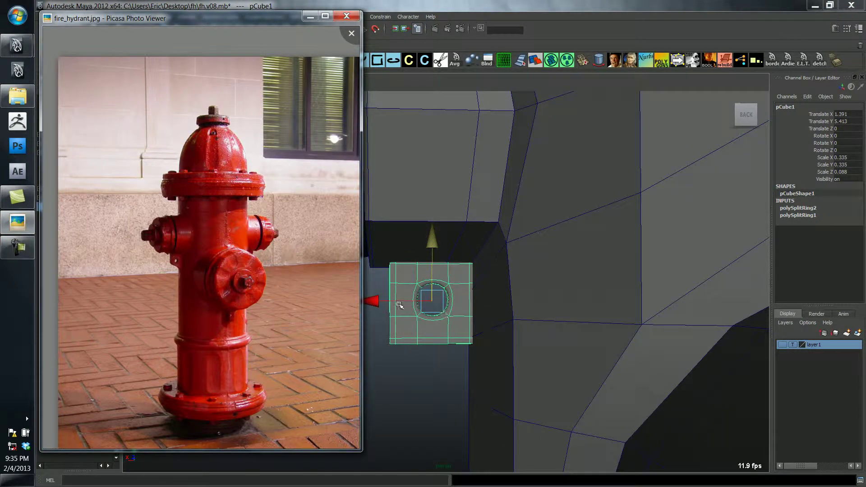
pyautogui.keyDown('alt'); pyautogui.moveTo(413, 314); pyautogui.dragTo(462, 341); pyautogui.keyUp('alt')
pyautogui.press('1')
pyautogui.moveTo(461, 341); pyautogui.dragTo(454, 321, button='right')
pyautogui.click(455, 325)
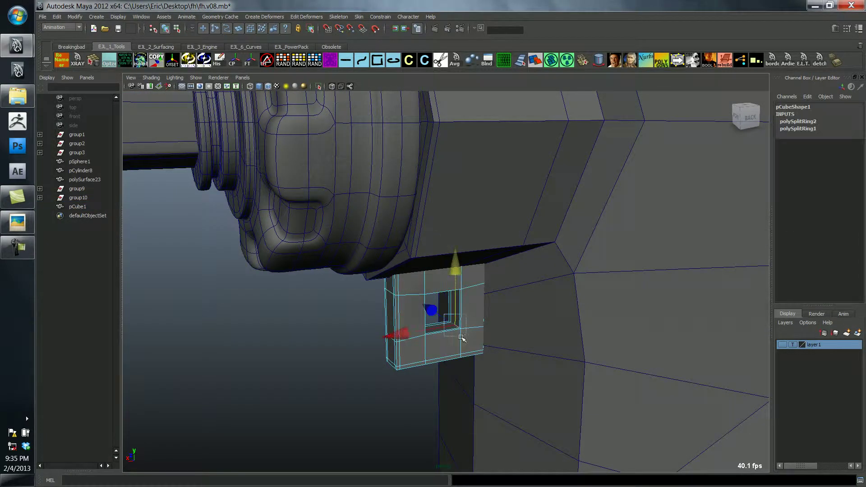
pyautogui.hotkey('ctrl', 'F11')
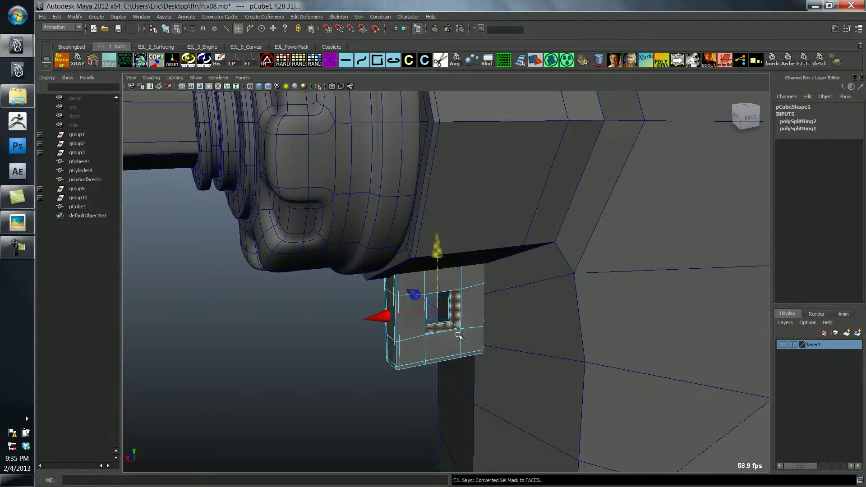
pyautogui.keyDown('alt'); pyautogui.moveTo(439, 333); pyautogui.dragTo(430, 355); pyautogui.keyUp('alt')
pyautogui.press('r')
pyautogui.press('w')
pyautogui.moveTo(430, 355); pyautogui.dragTo(440, 349, button='right')
pyautogui.press('F8')
pyautogui.keyDown('alt'); pyautogui.moveTo(440, 349); pyautogui.dragTo(400, 323); pyautogui.keyUp('alt')
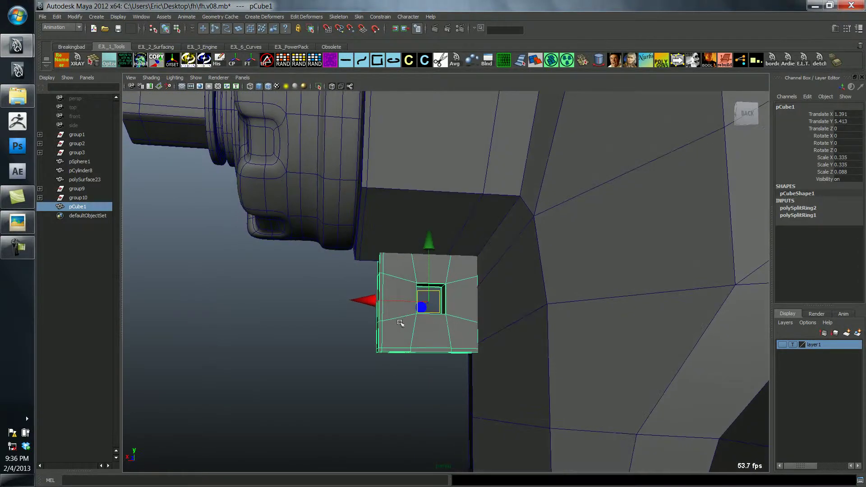
# - Check the tab under the side outlet in fire_hydrant.jpg, then create a lattice deformer on the block's bottom vertices
pyautogui.click(17, 222)
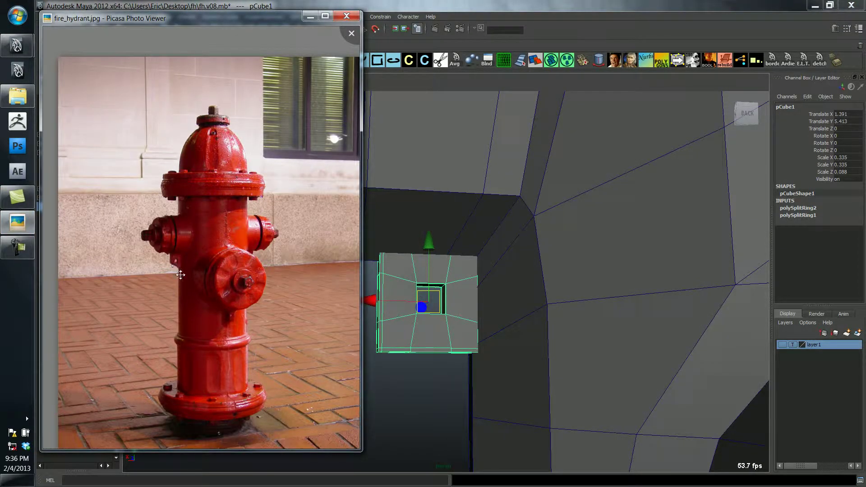
pyautogui.scroll(5, 181, 275)
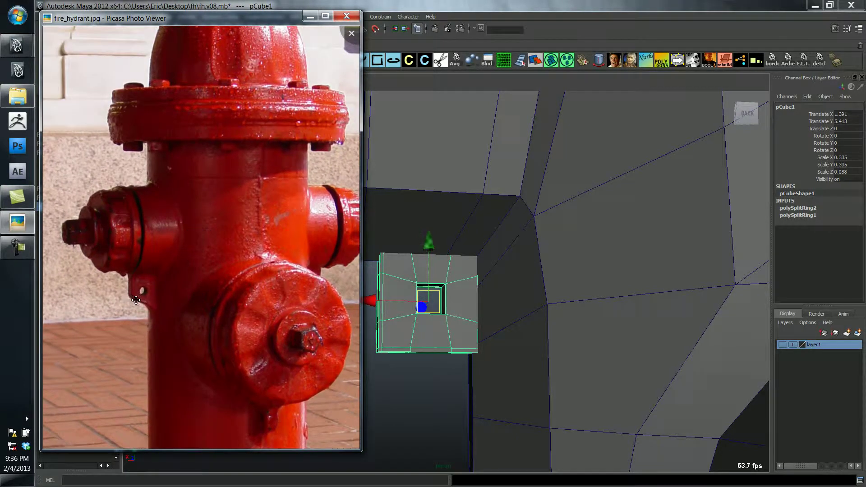
pyautogui.click(436, 347)
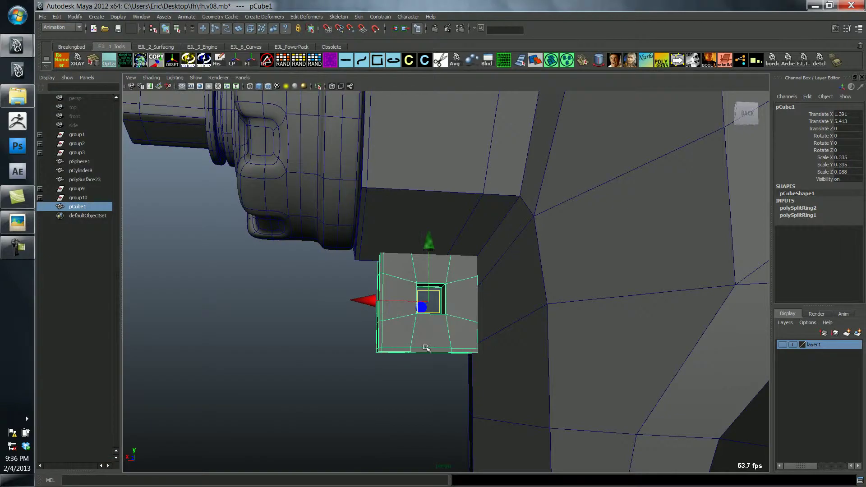
pyautogui.moveTo(437, 348); pyautogui.dragTo(402, 356, button='right')
pyautogui.keyDown('alt'); pyautogui.moveTo(375, 351); pyautogui.dragTo(500, 374); pyautogui.keyUp('alt')
pyautogui.press('4')
pyautogui.moveTo(447, 353)
pyautogui.keyDown('alt'); pyautogui.mouseDown()
pyautogui.moveTo(420, 343)
pyautogui.moveTo(446, 378)
pyautogui.moveTo(397, 350)
pyautogui.moveTo(489, 354)
pyautogui.moveTo(444, 364)
pyautogui.mouseUp(); pyautogui.keyUp('alt')
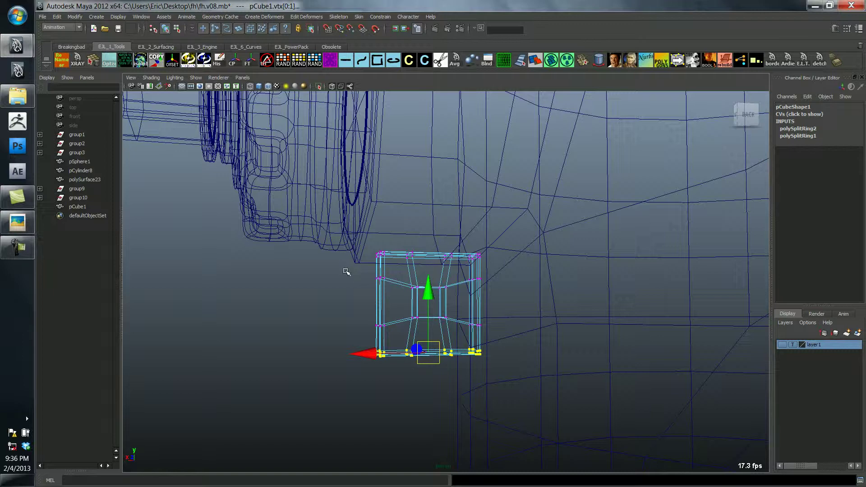
pyautogui.press('space')
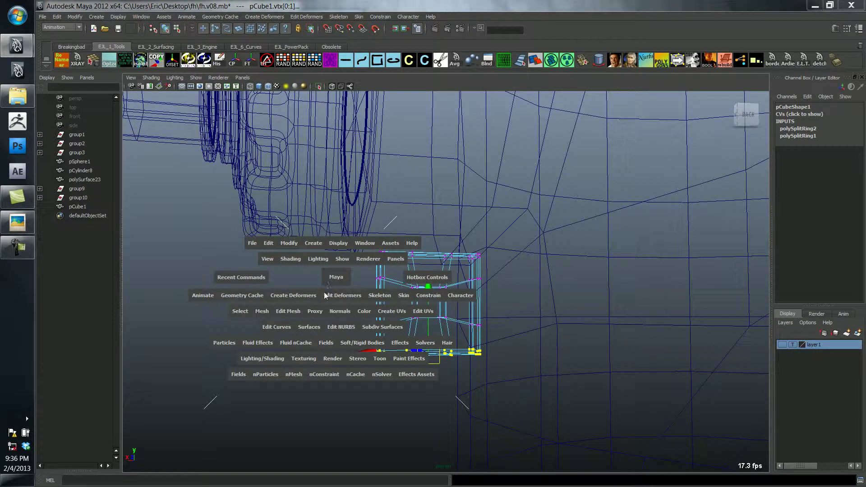
pyautogui.click(302, 296)
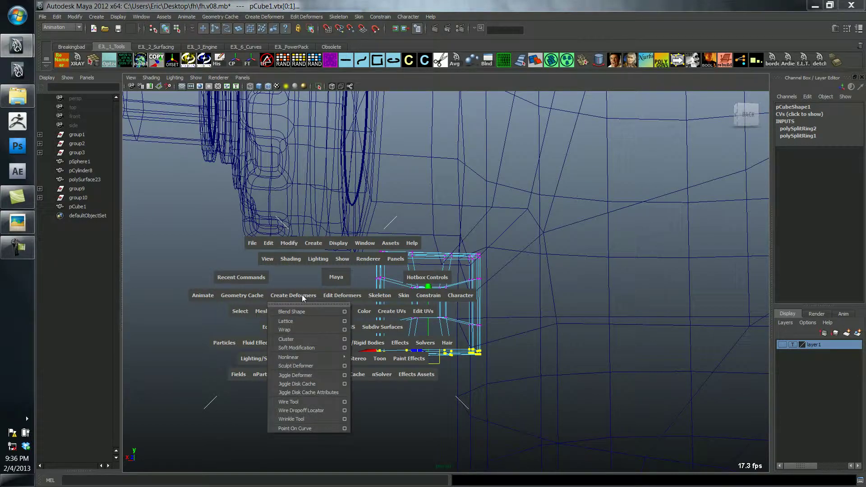
pyautogui.click(301, 321)
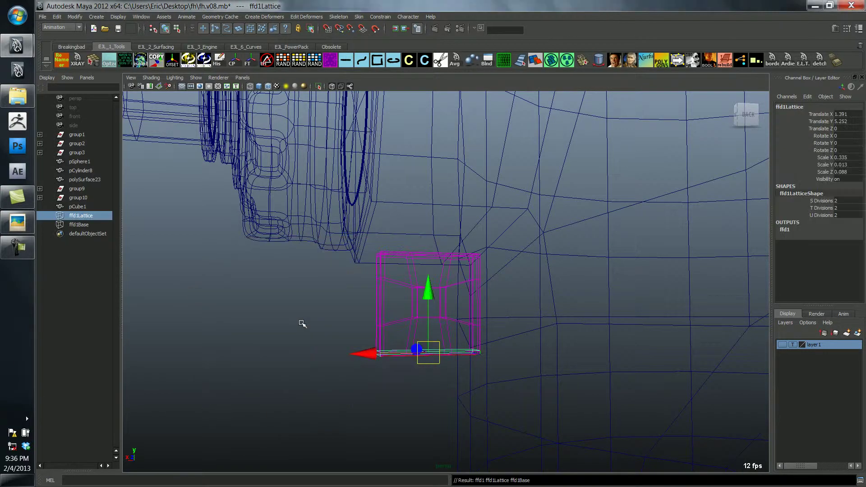
# - Lower the lattice points nearest the hydrant body so the block's bottom edge slopes, then select the block
pyautogui.keyDown('alt'); pyautogui.moveTo(312, 380); pyautogui.dragTo(343, 409); pyautogui.keyUp('alt')
pyautogui.moveTo(340, 397); pyautogui.dragTo(355, 349, button='right')
pyautogui.hotkey('ctrl', 'z')
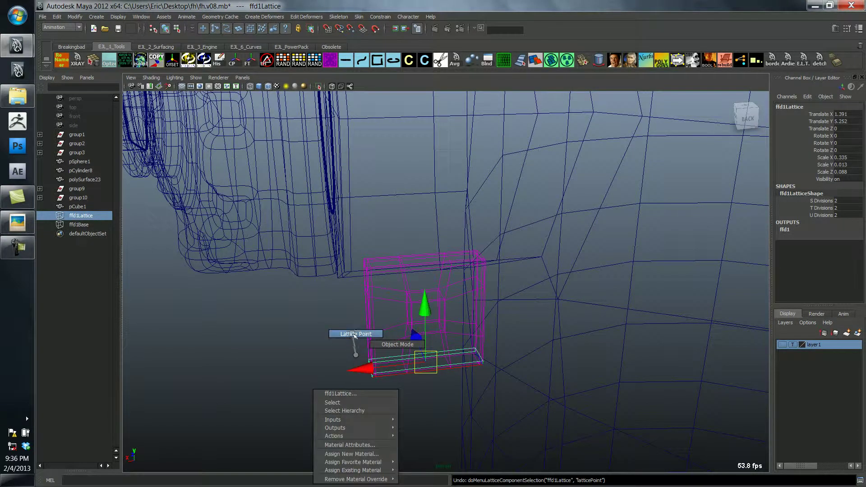
pyautogui.moveTo(350, 335); pyautogui.dragTo(350, 334, button='right')
pyautogui.keyDown('alt'); pyautogui.moveTo(412, 373); pyautogui.dragTo(443, 352); pyautogui.keyUp('alt')
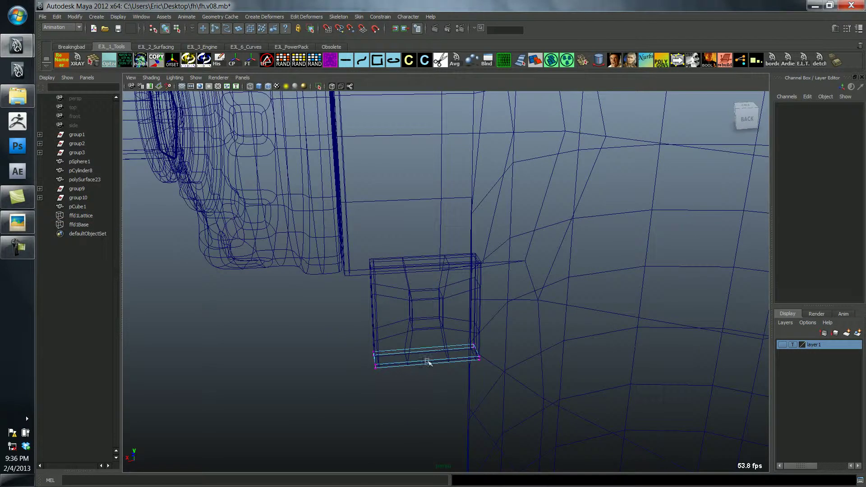
pyautogui.moveTo(493, 371); pyautogui.dragTo(496, 295)
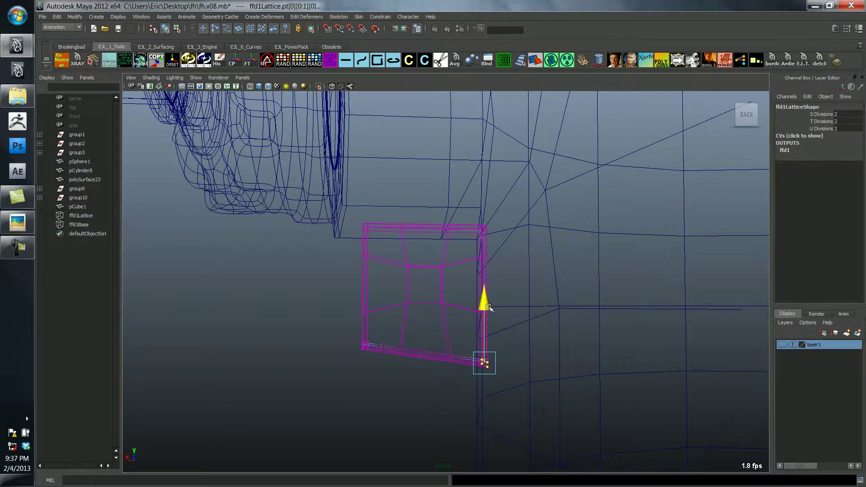
pyautogui.keyDown('alt'); pyautogui.moveTo(437, 371); pyautogui.dragTo(417, 392); pyautogui.keyUp('alt')
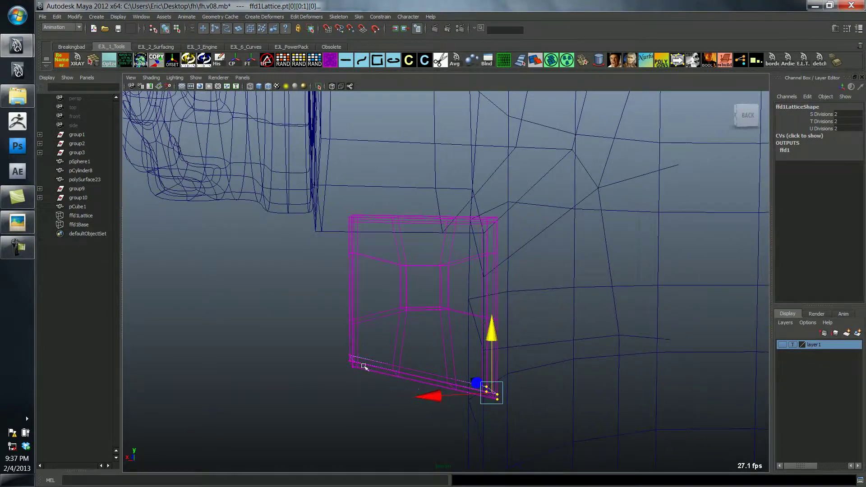
pyautogui.moveTo(353, 344); pyautogui.dragTo(357, 326, button='right')
pyautogui.click(352, 334)
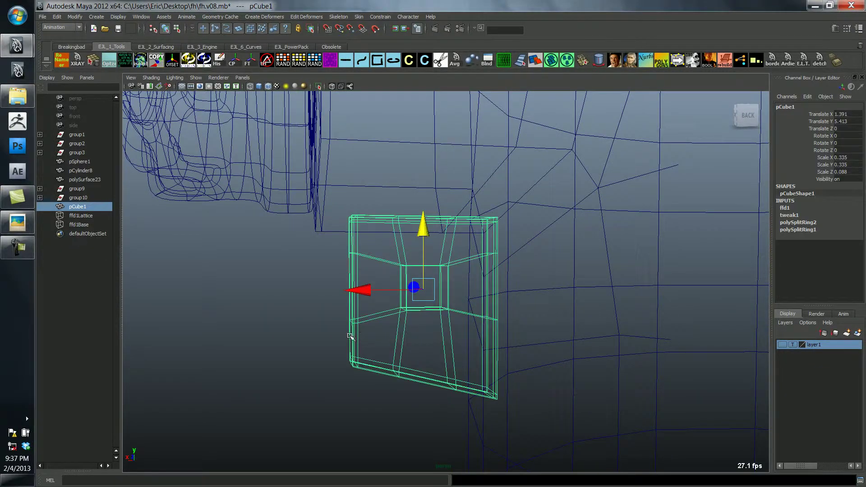
# - Delete the tab's construction history to bake in the lattice shape, and preview the tab smoothed in shaded view
pyautogui.moveTo(352, 335)
pyautogui.keyDown('alt'); pyautogui.mouseDown()
pyautogui.moveTo(342, 338)
pyautogui.moveTo(351, 346)
pyautogui.mouseUp(); pyautogui.keyUp('alt')
pyautogui.press('5')
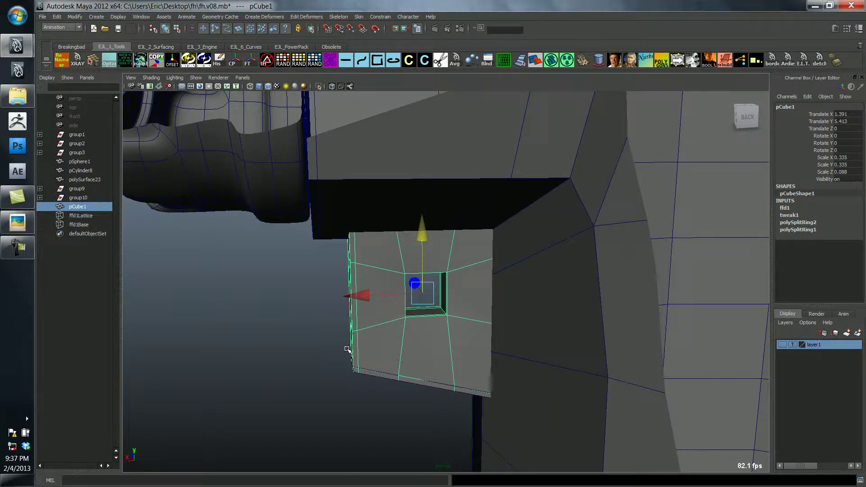
pyautogui.hotkey('alt', 'shift', 'd')
pyautogui.click(381, 402)
pyautogui.click(425, 371)
pyautogui.keyDown('alt'); pyautogui.moveTo(426, 370); pyautogui.dragTo(423, 346); pyautogui.keyUp('alt')
pyautogui.click(413, 367)
pyautogui.click(413, 361)
pyautogui.press('3')
pyautogui.click(385, 398)
pyautogui.keyDown('alt'); pyautogui.moveTo(392, 395); pyautogui.dragTo(360, 400, button='right'); pyautogui.keyUp('alt')
pyautogui.hotkey('alt', 'w')
pyautogui.keyDown('alt'); pyautogui.moveTo(359, 400); pyautogui.dragTo(356, 336); pyautogui.keyUp('alt')
# - Show the tab unsmoothed, consult fire_hydrant.jpg, and lower its bottom corner vertices nearest the hydrant body
pyautogui.click(436, 347)
pyautogui.press('1')
pyautogui.click(17, 222)
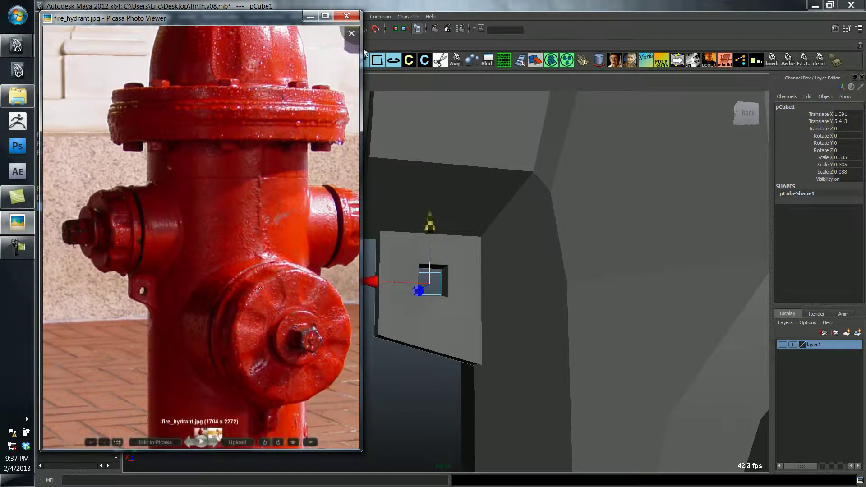
pyautogui.click(311, 17)
pyautogui.press('F9')
pyautogui.press('4')
pyautogui.keyDown('alt'); pyautogui.moveTo(475, 345); pyautogui.dragTo(495, 379); pyautogui.keyUp('alt')
pyautogui.moveTo(477, 305); pyautogui.dragTo(476, 312)
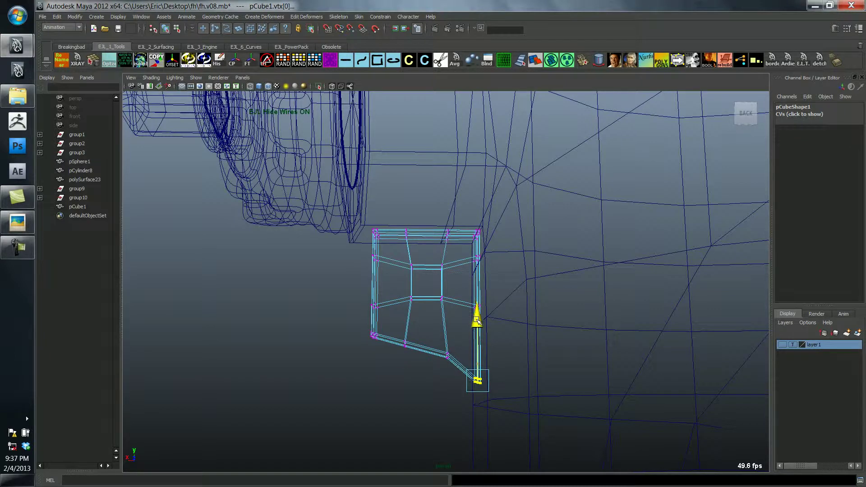
# - Return to object selection and display the reshaped tab shaded and smoothed, checking it against the hydrant
pyautogui.press('5')
pyautogui.press('F8')
pyautogui.press('3')
pyautogui.click(401, 397)
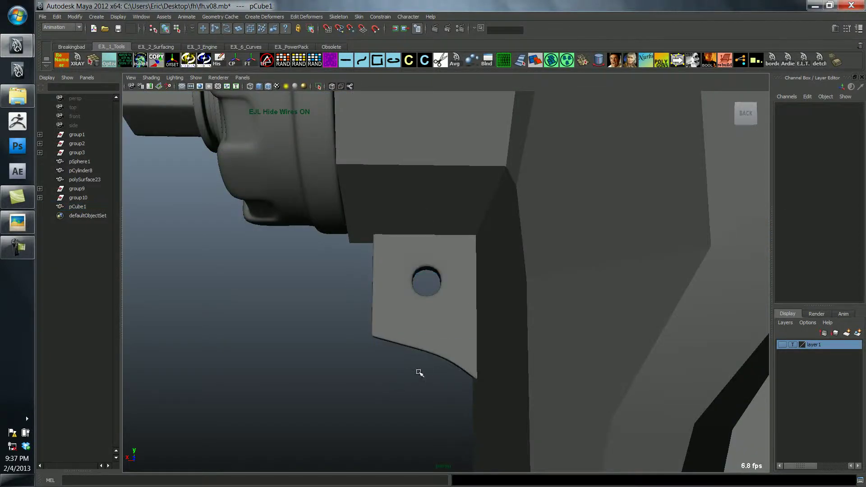
pyautogui.keyDown('alt'); pyautogui.moveTo(420, 373); pyautogui.dragTo(412, 368); pyautogui.keyUp('alt')
pyautogui.keyDown('alt'); pyautogui.moveTo(465, 349); pyautogui.dragTo(492, 391); pyautogui.keyUp('alt')
pyautogui.keyDown('alt'); pyautogui.moveTo(440, 356); pyautogui.dragTo(435, 335); pyautogui.keyUp('alt')
pyautogui.press('F8')
pyautogui.keyDown('alt'); pyautogui.moveTo(400, 376); pyautogui.dragTo(357, 377, button='right'); pyautogui.keyUp('alt')
pyautogui.keyDown('alt'); pyautogui.moveTo(358, 377); pyautogui.dragTo(336, 362); pyautogui.keyUp('alt')
pyautogui.hotkey('alt', 'w')
pyautogui.keyDown('alt'); pyautogui.moveTo(418, 365); pyautogui.dragTo(269, 350, button='right'); pyautogui.keyUp('alt')
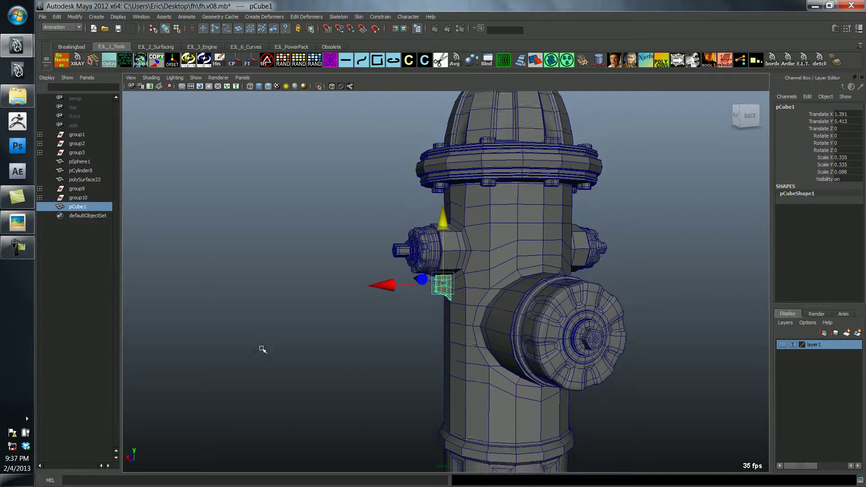
# - Hide the wireframe overlay and display all the hydrant parts smoothed
pyautogui.hotkey('alt', 'w')
pyautogui.click(418, 354)
pyautogui.keyDown('alt'); pyautogui.moveTo(419, 354); pyautogui.dragTo(194, 357, button='right'); pyautogui.keyUp('alt')
pyautogui.keyDown('alt'); pyautogui.moveTo(195, 357); pyautogui.dragTo(290, 352); pyautogui.keyUp('alt')
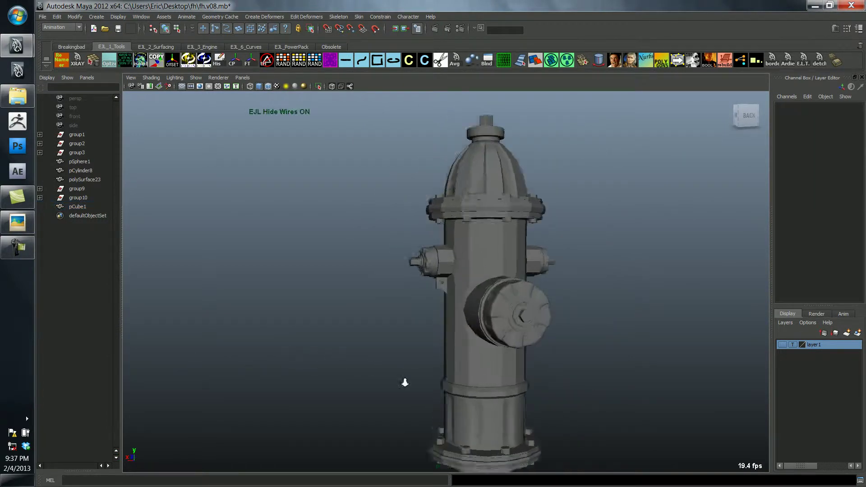
pyautogui.keyDown('alt'); pyautogui.moveTo(435, 392); pyautogui.dragTo(420, 391, button='right'); pyautogui.keyUp('alt')
pyautogui.keyDown('alt'); pyautogui.moveTo(416, 390); pyautogui.dragTo(429, 386); pyautogui.keyUp('alt')
pyautogui.click(450, 379)
pyautogui.press('3')
# - Raise the tab under the side outlet to a Translate Y of 5.445
pyautogui.click(355, 370)
pyautogui.keyDown('alt'); pyautogui.moveTo(355, 370); pyautogui.dragTo(336, 368); pyautogui.keyUp('alt')
pyautogui.keyDown('alt'); pyautogui.moveTo(337, 367); pyautogui.dragTo(695, 465, button='right'); pyautogui.keyUp('alt')
pyautogui.click(418, 286)
pyautogui.moveTo(418, 222); pyautogui.dragTo(420, 222)
pyautogui.click(332, 340)
pyautogui.keyDown('alt'); pyautogui.moveTo(415, 338); pyautogui.dragTo(236, 348, button='right'); pyautogui.keyUp('alt')
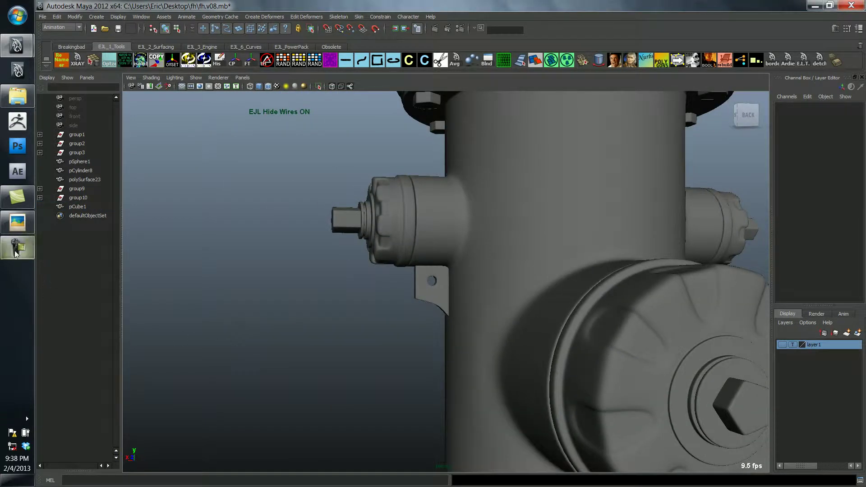
# - Compare the tab with fire_hydrant.jpg, then raise its bottom vertices to shorten it
pyautogui.click(14, 231)
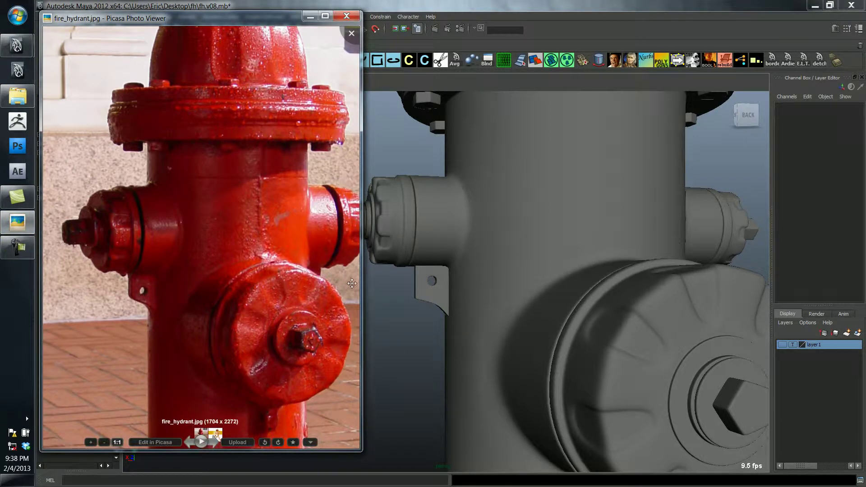
pyautogui.click(418, 299)
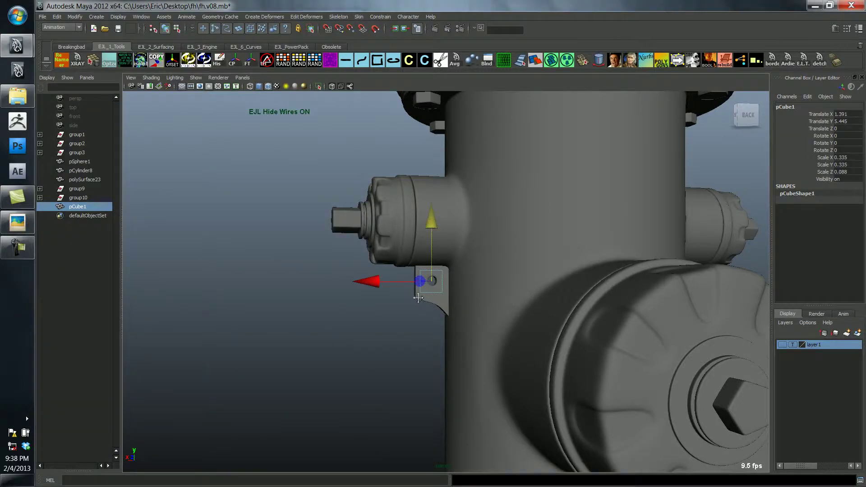
pyautogui.press('f')
pyautogui.press('F8')
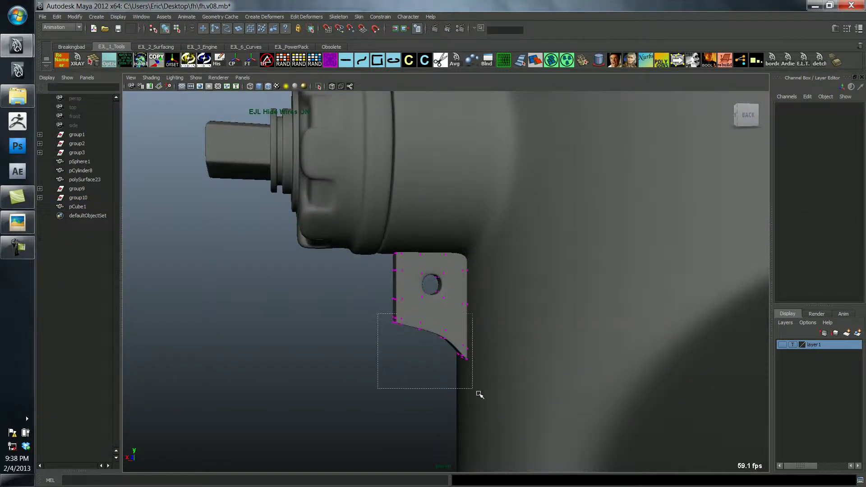
pyautogui.moveTo(479, 395); pyautogui.dragTo(499, 412)
pyautogui.press('4')
pyautogui.moveTo(433, 276); pyautogui.dragTo(434, 256)
pyautogui.press('5')
pyautogui.press('F8')
# - Duplicate the tab and move the copy beneath the opposite side outlet, to a Translate X of -1.83
pyautogui.click(431, 358)
pyautogui.keyDown('alt'); pyautogui.moveTo(432, 358); pyautogui.dragTo(286, 340, button='right'); pyautogui.keyUp('alt')
pyautogui.keyDown('alt'); pyautogui.moveTo(286, 340); pyautogui.dragTo(412, 333); pyautogui.keyUp('alt')
pyautogui.keyDown('alt'); pyautogui.moveTo(412, 333); pyautogui.dragTo(499, 345, button='right'); pyautogui.keyUp('alt')
pyautogui.keyDown('alt'); pyautogui.moveTo(499, 345); pyautogui.dragTo(506, 285); pyautogui.keyUp('alt')
pyautogui.click(433, 284)
pyautogui.keyDown('alt'); pyautogui.moveTo(426, 286); pyautogui.dragTo(402, 342); pyautogui.keyUp('alt')
pyautogui.hotkey('ctrl', 'd')
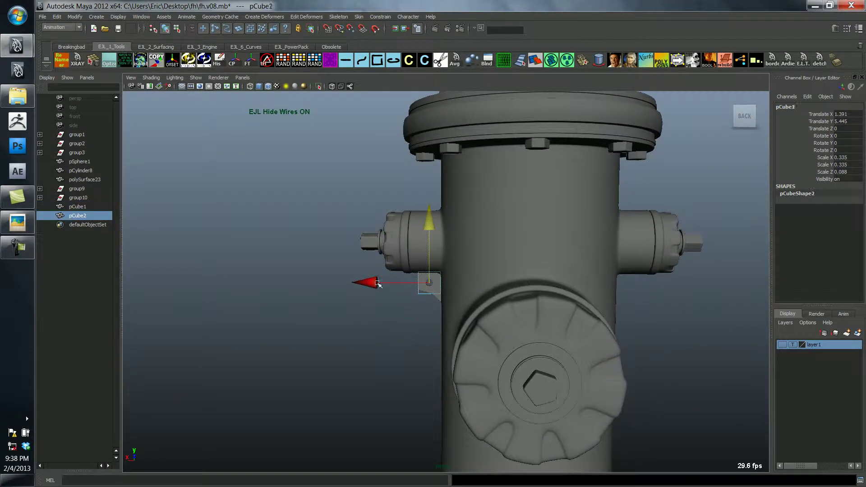
pyautogui.moveTo(378, 284); pyautogui.dragTo(600, 286)
# - Set the copied tab's Rotate Y to 180 and move it inward against the hydrant body
pyautogui.press('e')
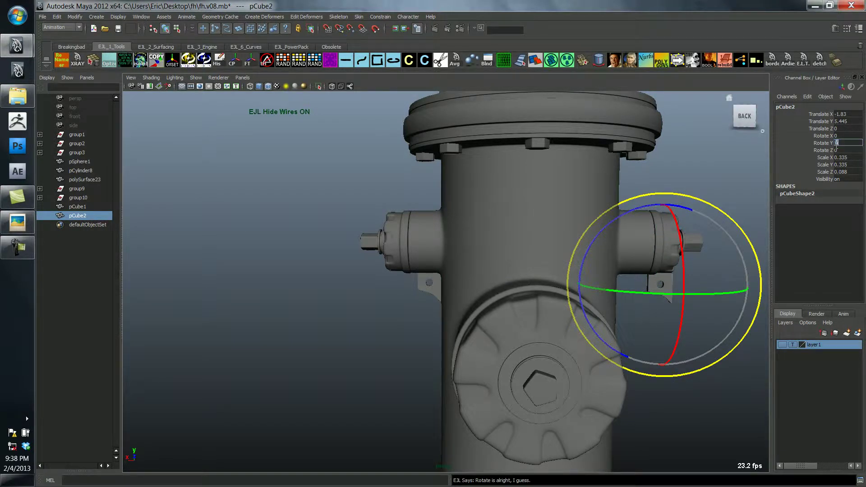
pyautogui.press('Return')
pyautogui.press('w')
pyautogui.keyDown('alt'); pyautogui.moveTo(721, 293); pyautogui.dragTo(694, 285); pyautogui.keyUp('alt')
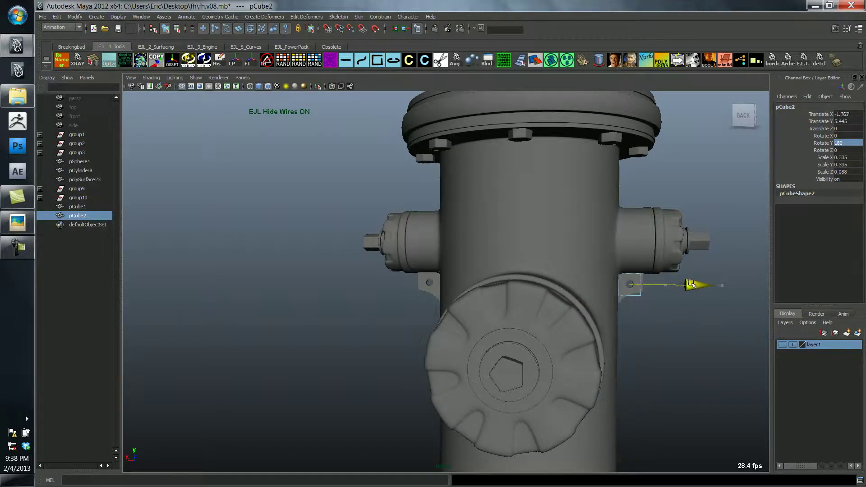
pyautogui.click(677, 330)
# - Duplicate the original tab, move the copy toward the large outlet and set its Rotate Y to 90
pyautogui.keyDown('alt'); pyautogui.moveTo(677, 329); pyautogui.dragTo(532, 299); pyautogui.keyUp('alt')
pyautogui.click(429, 286)
pyautogui.hotkey('ctrl', 'd')
pyautogui.moveTo(570, 255); pyautogui.dragTo(615, 267)
pyautogui.write('90')
pyautogui.press('Return')
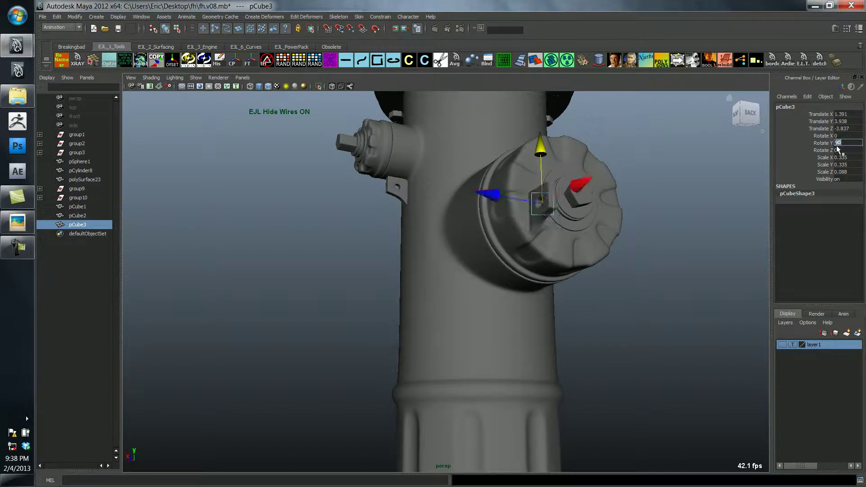
# - Position the rotated tab beneath the large outlet against the body, at Translate X 0.003, Y 3.549 and Z -1.369
pyautogui.moveTo(561, 192); pyautogui.dragTo(521, 230)
pyautogui.moveTo(511, 194); pyautogui.dragTo(514, 233)
pyautogui.keyDown('alt'); pyautogui.moveTo(523, 244); pyautogui.dragTo(557, 267); pyautogui.keyUp('alt')
pyautogui.keyDown('alt'); pyautogui.moveTo(558, 266); pyautogui.dragTo(601, 286, button='right'); pyautogui.keyUp('alt')
pyautogui.hotkey('alt', 'w')
pyautogui.keyDown('alt'); pyautogui.moveTo(606, 313); pyautogui.dragTo(580, 289); pyautogui.keyUp('alt')
pyautogui.moveTo(556, 198); pyautogui.dragTo(505, 262)
pyautogui.keyDown('alt'); pyautogui.moveTo(506, 261); pyautogui.dragTo(654, 323, button='right'); pyautogui.keyUp('alt')
pyautogui.keyDown('alt'); pyautogui.moveTo(654, 323); pyautogui.dragTo(592, 267); pyautogui.keyUp('alt')
pyautogui.moveTo(412, 160); pyautogui.dragTo(414, 162)
pyautogui.keyDown('alt'); pyautogui.moveTo(559, 225); pyautogui.dragTo(534, 244); pyautogui.keyUp('alt')
pyautogui.keyDown('alt'); pyautogui.moveTo(533, 244); pyautogui.dragTo(624, 271, button='right'); pyautogui.keyUp('alt')
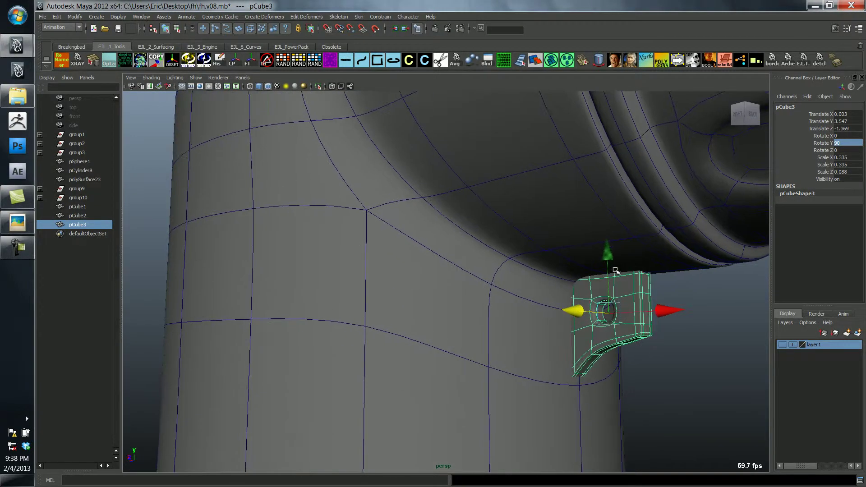
pyautogui.moveTo(609, 256); pyautogui.dragTo(608, 253)
pyautogui.click(694, 335)
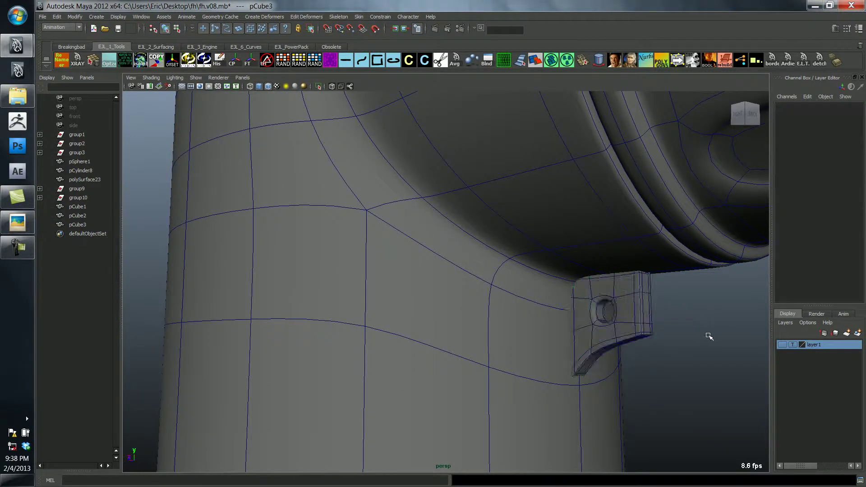
# - Hide the wireframe overlay, select the hydrant's parts and set their display smoothness to 3
pyautogui.hotkey('alt', 'w')
pyautogui.keyDown('alt'); pyautogui.moveTo(694, 335); pyautogui.dragTo(364, 259, button='right'); pyautogui.keyUp('alt')
pyautogui.keyDown('alt'); pyautogui.moveTo(365, 259); pyautogui.dragTo(331, 293); pyautogui.keyUp('alt')
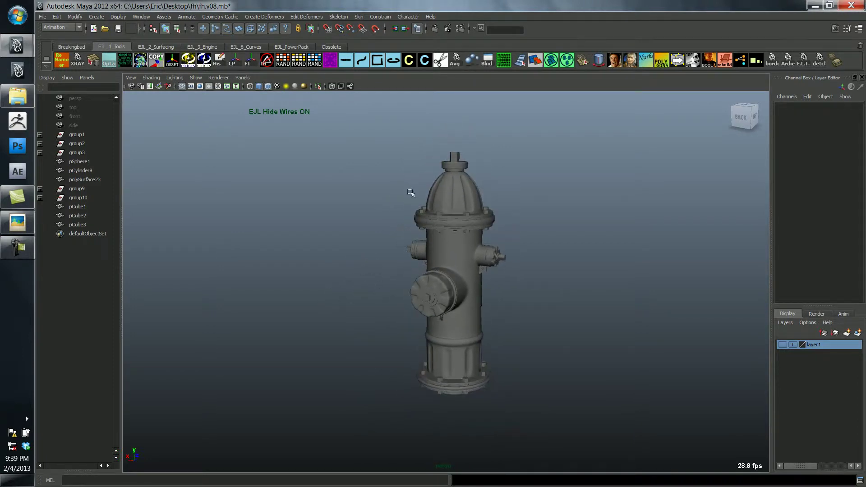
pyautogui.moveTo(559, 429); pyautogui.dragTo(564, 422)
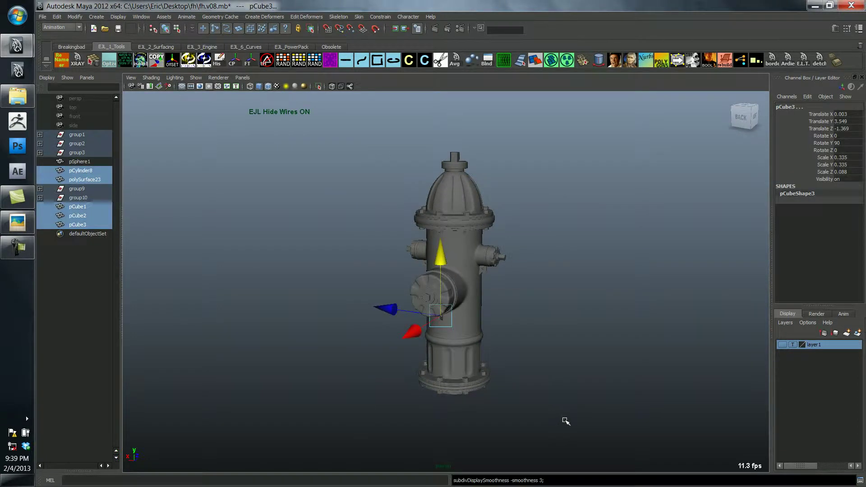
# - Review the assembled hydrant and its three tabs from several sides
pyautogui.keyDown('alt'); pyautogui.moveTo(516, 352); pyautogui.dragTo(518, 321); pyautogui.keyUp('alt')
pyautogui.keyDown('alt'); pyautogui.moveTo(518, 321); pyautogui.dragTo(253, 321, button='right'); pyautogui.keyUp('alt')
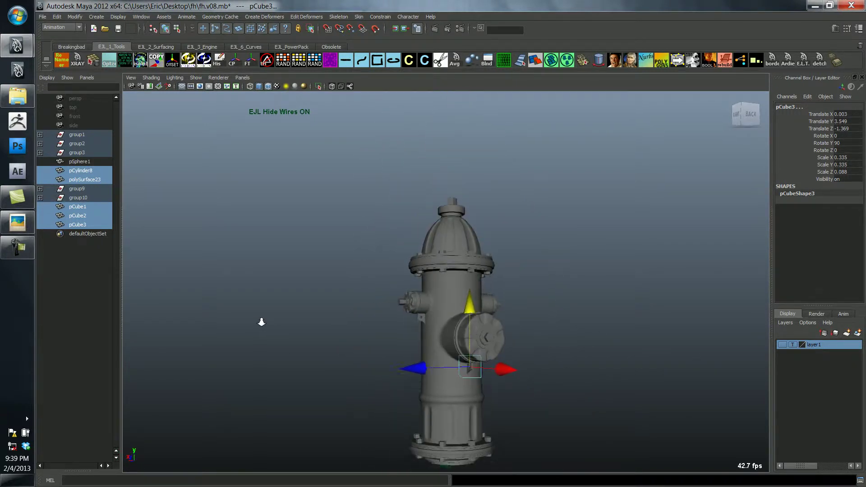
pyautogui.keyDown('alt'); pyautogui.moveTo(344, 363); pyautogui.dragTo(519, 370); pyautogui.keyUp('alt')
pyautogui.moveTo(519, 369)
pyautogui.keyDown('alt'); pyautogui.mouseDown(button='right')
pyautogui.moveTo(510, 383)
pyautogui.moveTo(532, 375)
pyautogui.mouseUp(button='right'); pyautogui.keyUp('alt')
pyautogui.keyDown('alt'); pyautogui.moveTo(532, 375); pyautogui.dragTo(528, 355, button='middle'); pyautogui.keyUp('alt')
pyautogui.keyDown('alt'); pyautogui.moveTo(528, 355); pyautogui.dragTo(503, 359, button='right'); pyautogui.keyUp('alt')
pyautogui.keyDown('alt'); pyautogui.moveTo(502, 359); pyautogui.dragTo(485, 351); pyautogui.keyUp('alt')
pyautogui.press('q')
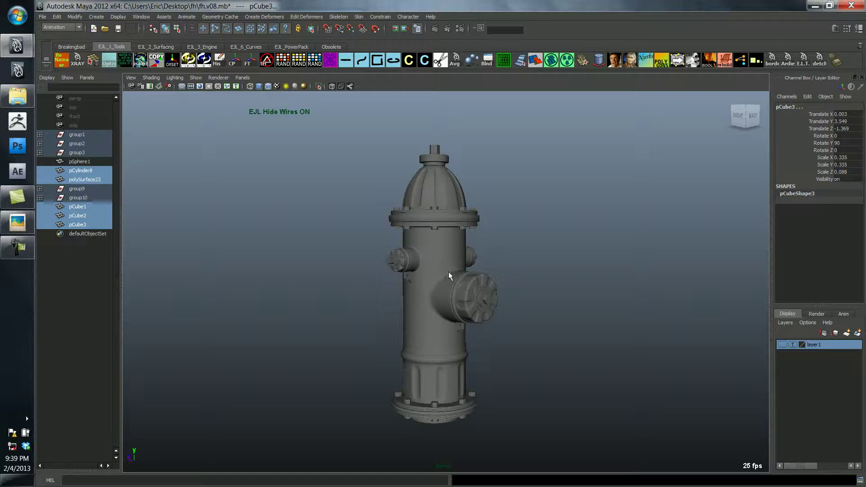
# - Examine the hydrant body's topology around the outlets by toggling the wireframe overlay on and off
pyautogui.scroll(6, 447, 278)
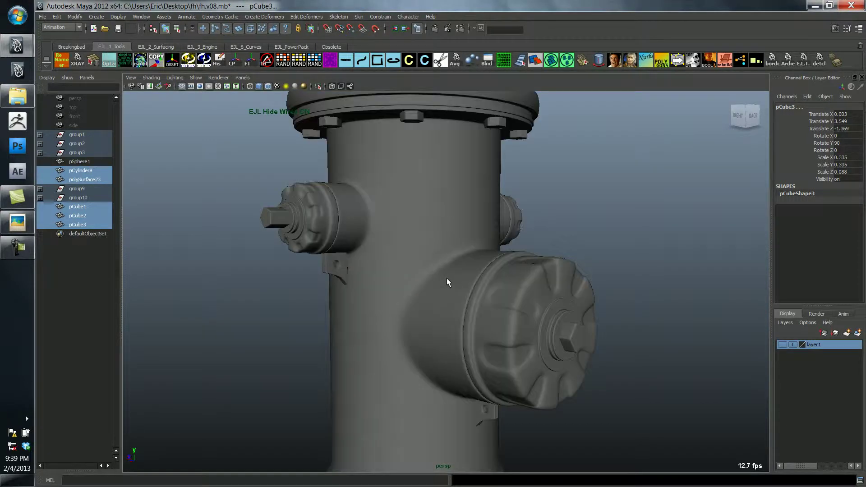
pyautogui.click(433, 284)
pyautogui.hotkey('alt', '5')
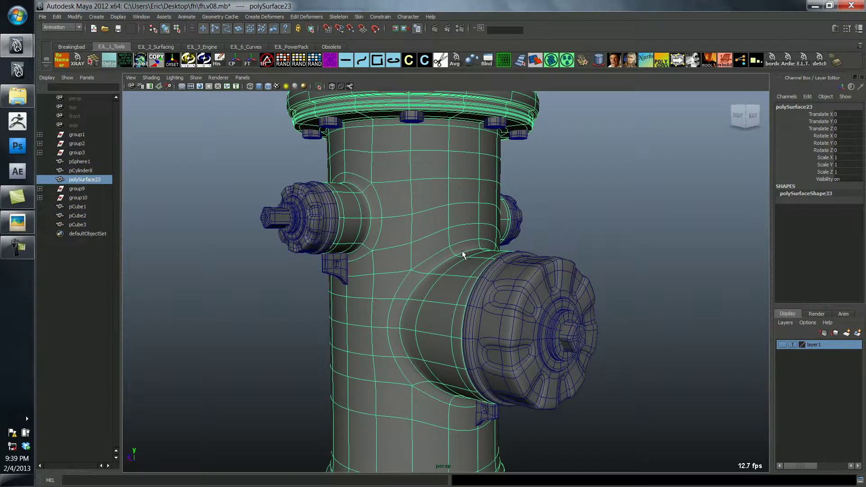
pyautogui.hotkey('alt', '5')
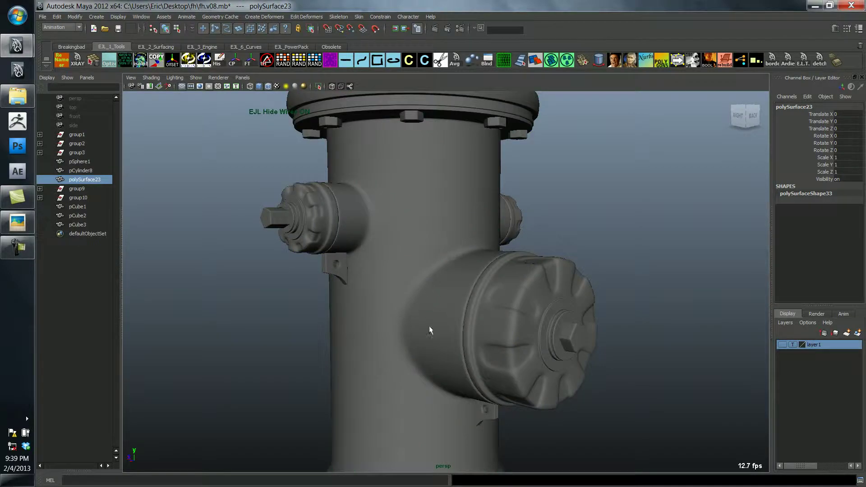
pyautogui.hotkey('alt', 'w')
pyautogui.keyDown('alt'); pyautogui.moveTo(438, 322); pyautogui.dragTo(412, 301); pyautogui.keyUp('alt')
pyautogui.click(618, 278)
pyautogui.hotkey('alt', 'w')
pyautogui.keyDown('alt'); pyautogui.moveTo(605, 313); pyautogui.dragTo(580, 312); pyautogui.keyUp('alt')
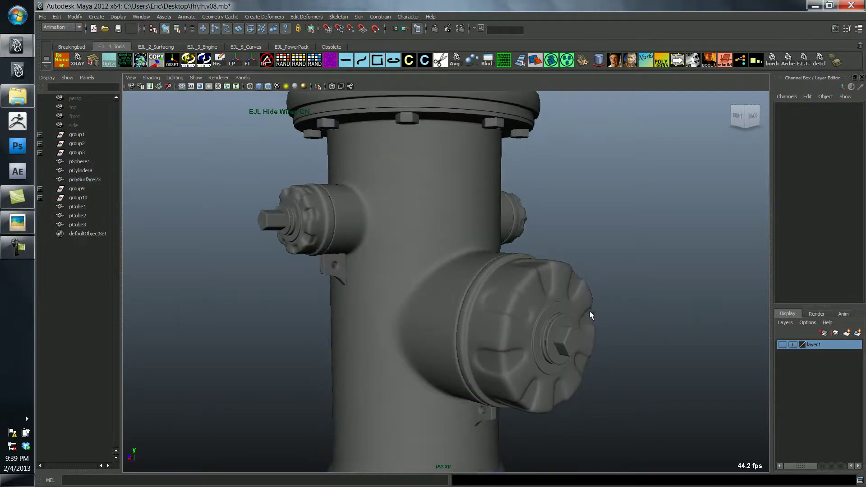
# - Inspect the dome, flange and bolts up close, then the overall proportions of the hydrant
pyautogui.keyDown('alt'); pyautogui.moveTo(523, 338); pyautogui.dragTo(493, 289); pyautogui.keyUp('alt')
pyautogui.click(455, 314)
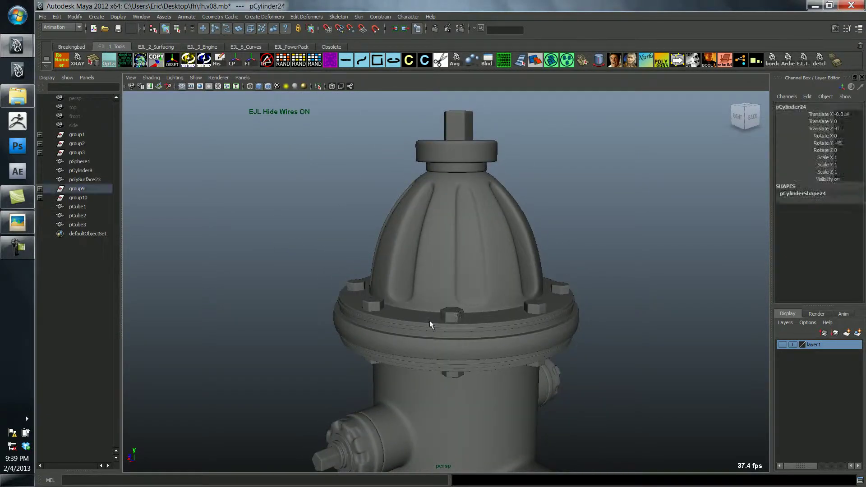
pyautogui.keyDown('alt'); pyautogui.moveTo(433, 323); pyautogui.dragTo(466, 292); pyautogui.keyUp('alt')
pyautogui.scroll(-5, 476, 288)
pyautogui.scroll(-4, 466, 292)
pyautogui.keyDown('alt'); pyautogui.moveTo(466, 292); pyautogui.dragTo(482, 235, button='middle'); pyautogui.keyUp('alt')
pyautogui.keyDown('alt'); pyautogui.moveTo(482, 235); pyautogui.dragTo(436, 262); pyautogui.keyUp('alt')
pyautogui.keyDown('alt'); pyautogui.moveTo(436, 261); pyautogui.dragTo(427, 268, button='middle'); pyautogui.keyUp('alt')
pyautogui.keyDown('alt'); pyautogui.moveTo(427, 268); pyautogui.dragTo(456, 246); pyautogui.keyUp('alt')
pyautogui.keyDown('alt'); pyautogui.moveTo(456, 246); pyautogui.dragTo(491, 257, button='right'); pyautogui.keyUp('alt')
pyautogui.keyDown('alt'); pyautogui.moveTo(491, 257); pyautogui.dragTo(461, 265); pyautogui.keyUp('alt')
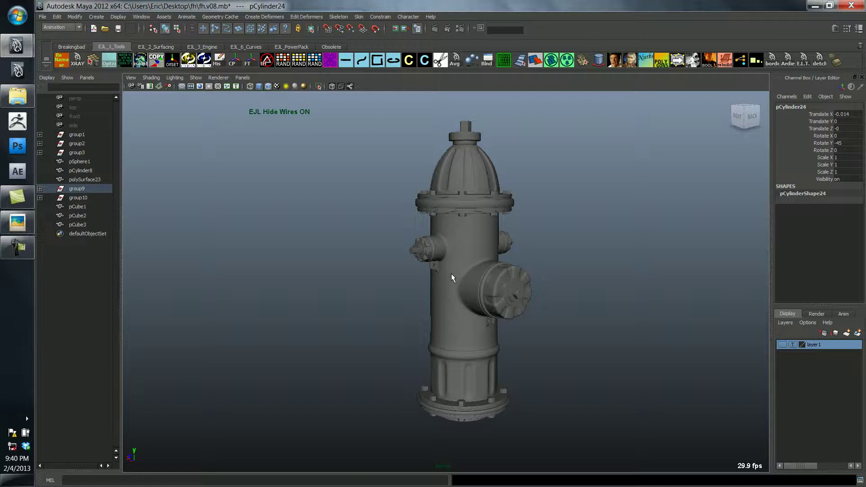
# - Compare the model with fire_hydrant.jpg, examining the photo's outlets, base and dome
pyautogui.click(16, 229)
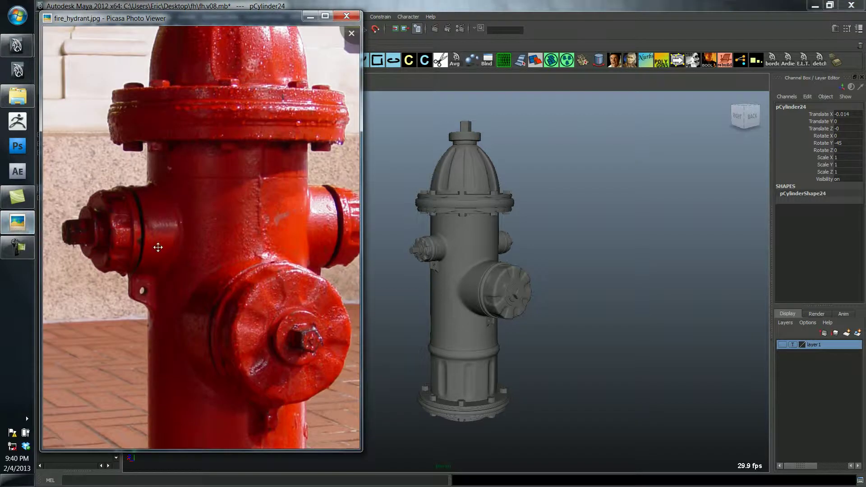
pyautogui.scroll(-5, 158, 247)
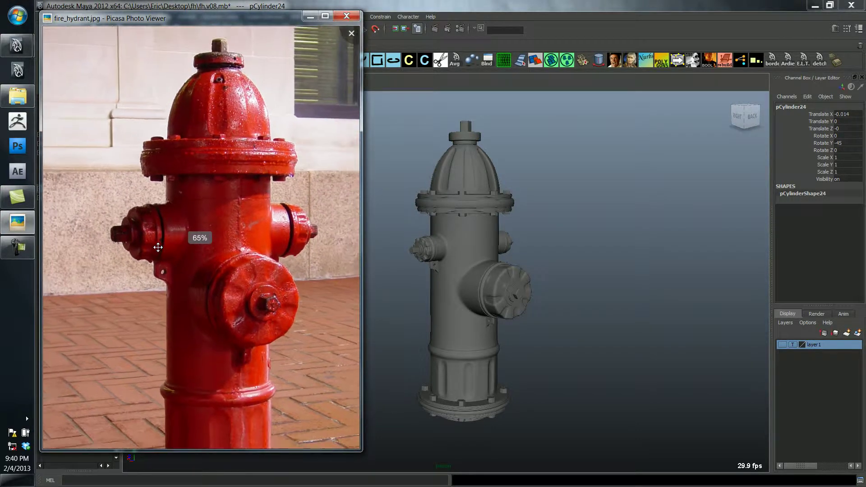
pyautogui.scroll(-1, 158, 247)
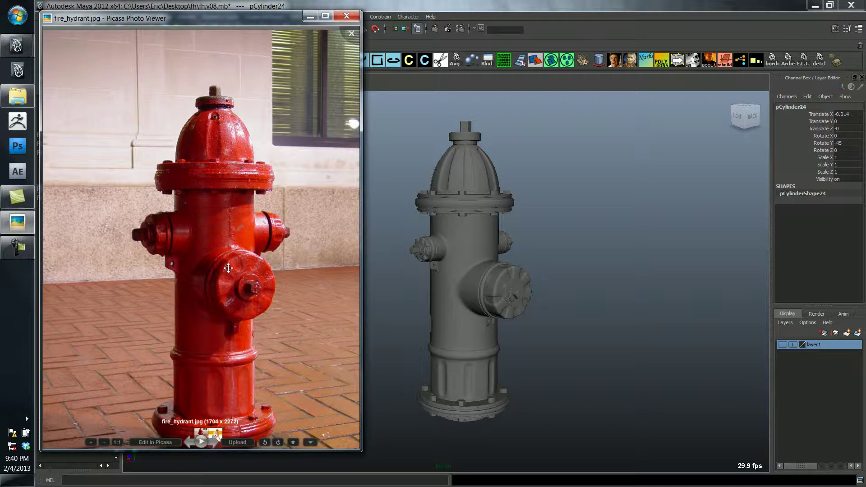
pyautogui.scroll(4, 222, 260)
pyautogui.scroll(1, 221, 261)
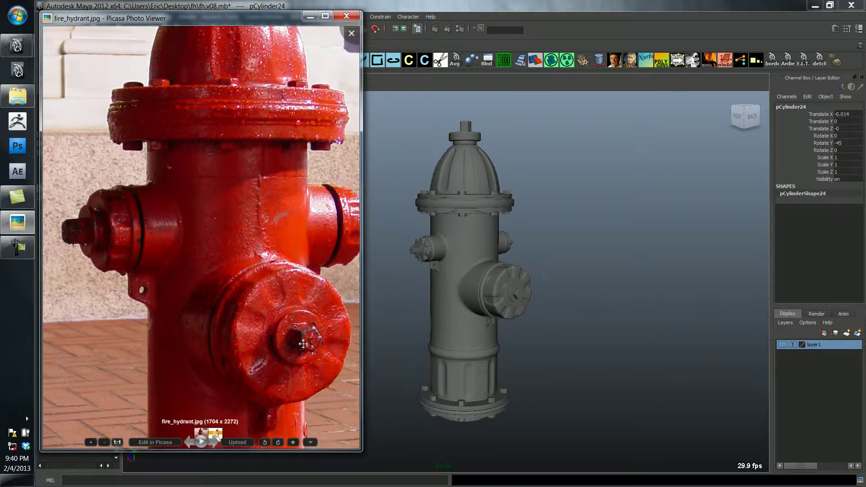
pyautogui.moveTo(276, 347); pyautogui.dragTo(264, 202)
pyautogui.moveTo(275, 318); pyautogui.dragTo(270, 243)
pyautogui.moveTo(263, 294); pyautogui.dragTo(258, 235)
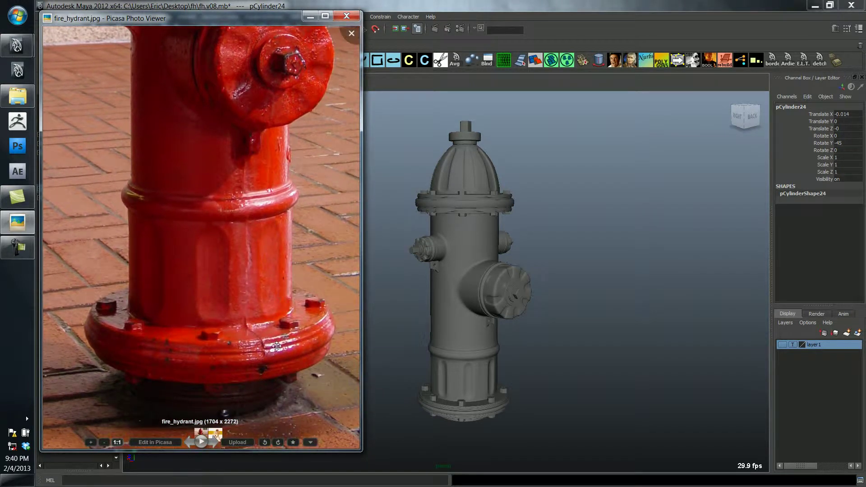
pyautogui.moveTo(250, 374); pyautogui.dragTo(215, 299)
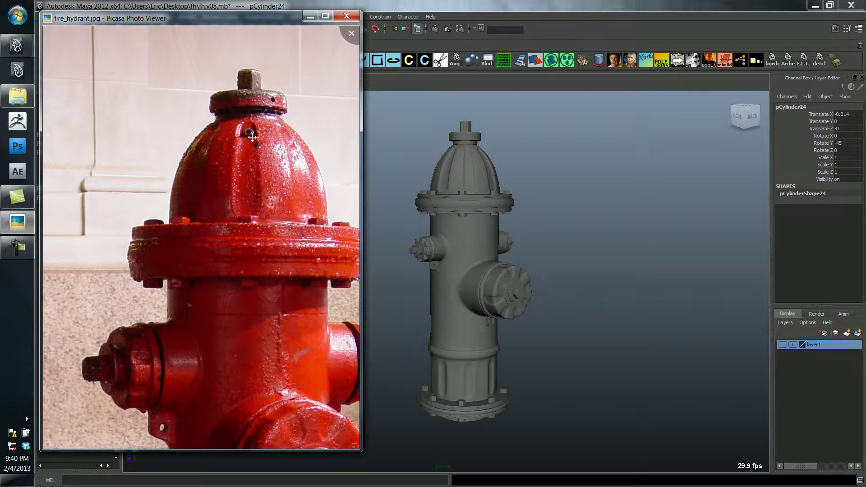
pyautogui.moveTo(255, 126); pyautogui.dragTo(179, 113)
pyautogui.moveTo(235, 251); pyautogui.dragTo(256, 240)
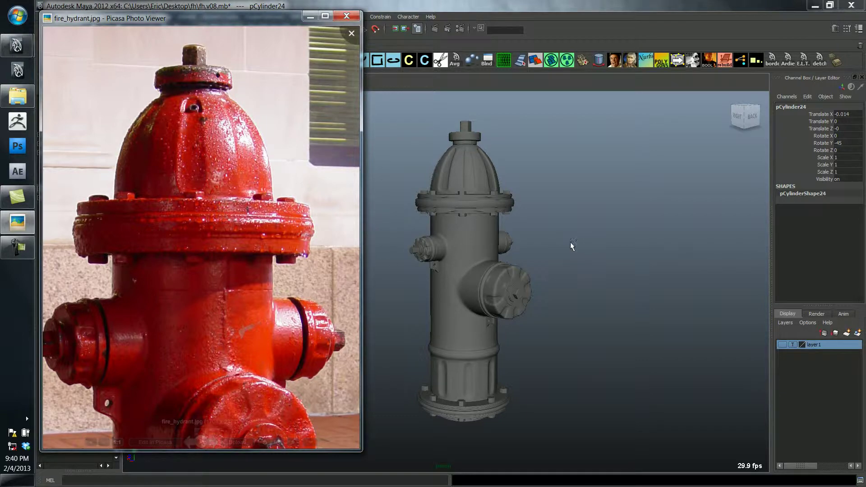
pyautogui.click(308, 18)
# - Inspect the mesh flow along the hydrant from dome to base with the wireframe overlay shown
pyautogui.click(470, 232)
pyautogui.keyDown('alt'); pyautogui.moveTo(470, 232); pyautogui.dragTo(603, 264, button='right'); pyautogui.keyUp('alt')
pyautogui.hotkey('alt', '5')
pyautogui.keyDown('alt'); pyautogui.moveTo(512, 239); pyautogui.dragTo(502, 273); pyautogui.keyUp('alt')
pyautogui.keyDown('alt'); pyautogui.moveTo(503, 273); pyautogui.dragTo(464, 347, button='middle'); pyautogui.keyUp('alt')
pyautogui.keyDown('alt'); pyautogui.moveTo(464, 346); pyautogui.dragTo(481, 258); pyautogui.keyUp('alt')
pyautogui.keyDown('alt'); pyautogui.moveTo(481, 258); pyautogui.dragTo(461, 190, button='middle'); pyautogui.keyUp('alt')
pyautogui.keyDown('alt'); pyautogui.moveTo(461, 189); pyautogui.dragTo(566, 230, button='right'); pyautogui.keyUp('alt')
# - Select the large outlet's cap and examine its edge loops up close, with and without the wireframe overlay
pyautogui.click(525, 284)
pyautogui.hotkey('alt', '5')
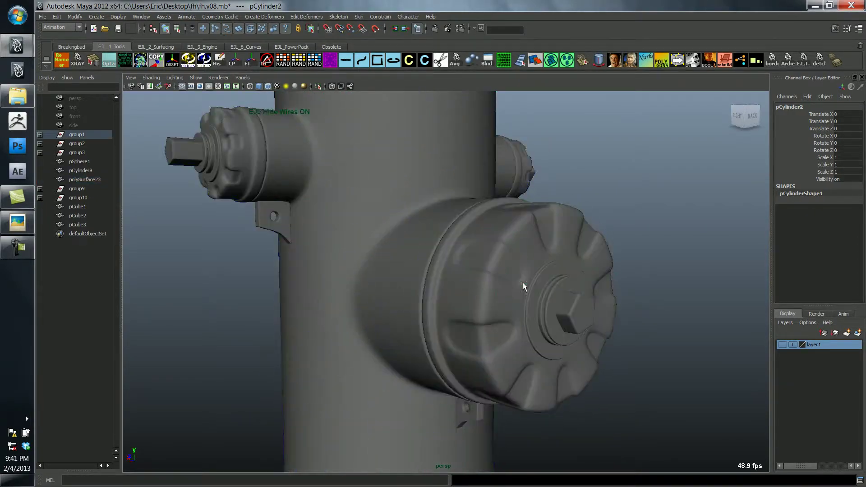
pyautogui.keyDown('alt'); pyautogui.moveTo(523, 283); pyautogui.dragTo(464, 304, button='right'); pyautogui.keyUp('alt')
pyautogui.keyDown('alt'); pyautogui.moveTo(464, 305); pyautogui.dragTo(403, 255, button='middle'); pyautogui.keyUp('alt')
pyautogui.keyDown('alt'); pyautogui.moveTo(404, 255); pyautogui.dragTo(495, 305, button='right'); pyautogui.keyUp('alt')
pyautogui.hotkey('alt', '5')
pyautogui.moveTo(426, 274)
pyautogui.keyDown('alt'); pyautogui.mouseDown(button='right')
pyautogui.moveTo(497, 286)
pyautogui.moveTo(456, 290)
pyautogui.moveTo(433, 273)
pyautogui.mouseUp(button='right'); pyautogui.keyUp('alt')
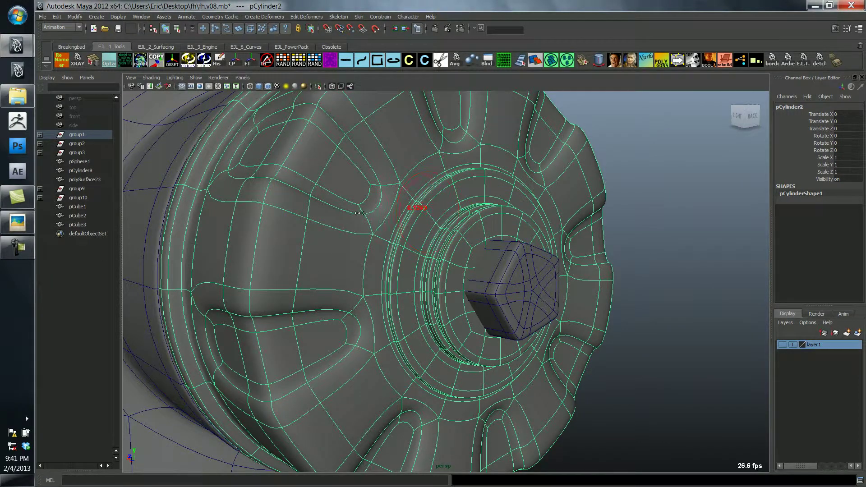
# - Inspect the ring around the large outlet cap's hub up close with the wireframe overlay hidden
pyautogui.hotkey('ctrl', 'w')
pyautogui.keyDown('alt'); pyautogui.moveTo(429, 209); pyautogui.dragTo(427, 205); pyautogui.keyUp('alt')
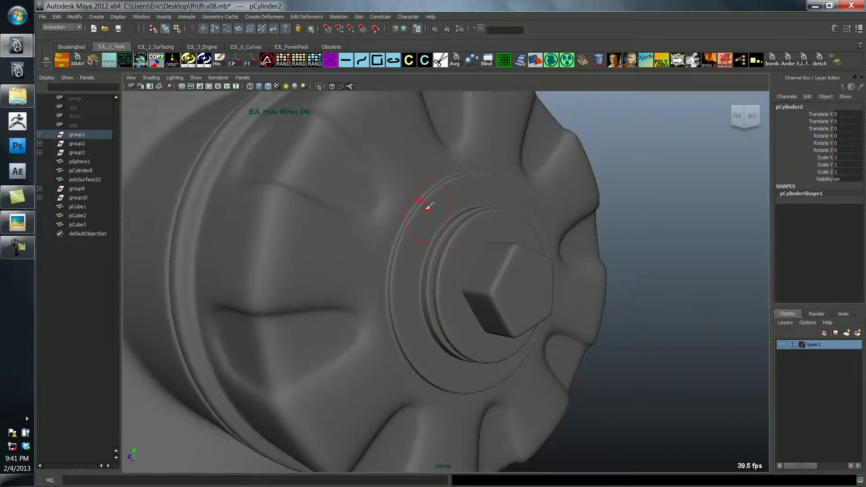
pyautogui.keyDown('alt'); pyautogui.moveTo(441, 236); pyautogui.dragTo(387, 243); pyautogui.keyUp('alt')
pyautogui.keyDown('alt'); pyautogui.moveTo(387, 242); pyautogui.dragTo(409, 304, button='middle'); pyautogui.keyUp('alt')
pyautogui.keyDown('alt'); pyautogui.moveTo(442, 272); pyautogui.dragTo(422, 220, button='right'); pyautogui.keyUp('alt')
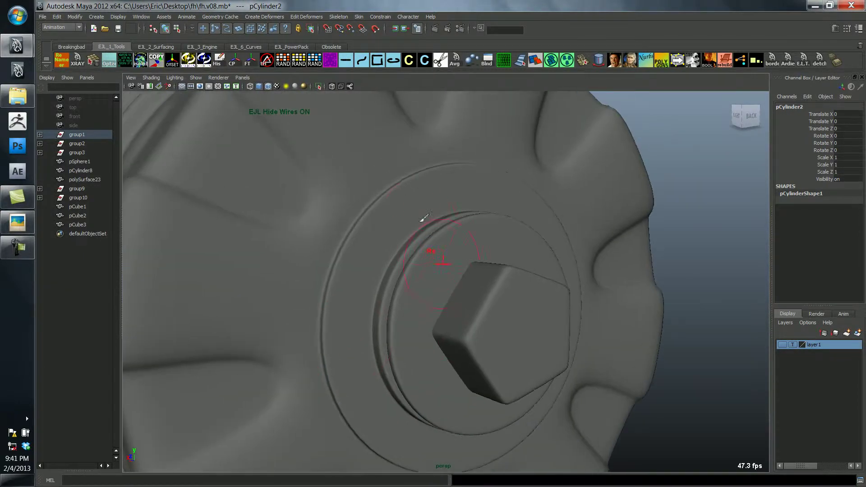
# - Nudge individual vertices on the ring around the large cap's hub to make a small nick in its edge
pyautogui.click(403, 206)
pyautogui.hotkey('ctrl', 'w')
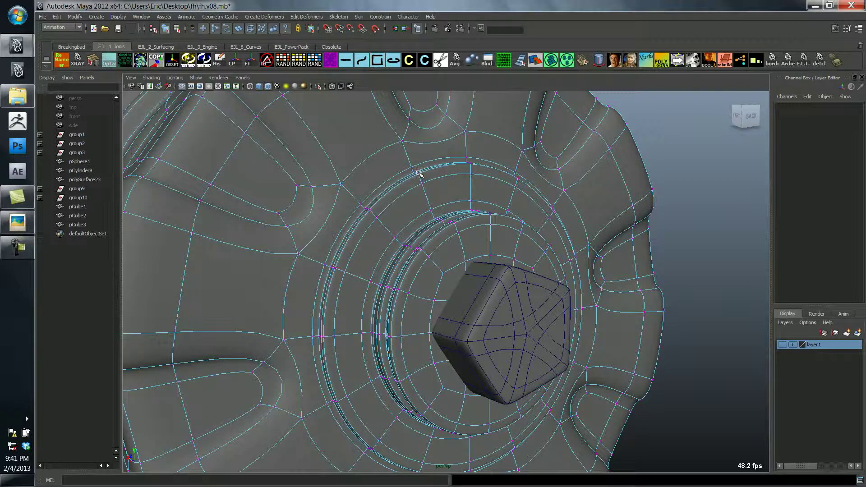
pyautogui.click(418, 172)
pyautogui.press('q')
pyautogui.click(423, 185)
pyautogui.press('w')
pyautogui.moveTo(419, 117); pyautogui.dragTo(416, 118)
pyautogui.click(420, 167)
pyautogui.hotkey('alt', 'w')
pyautogui.keyDown('alt'); pyautogui.moveTo(442, 168); pyautogui.dragTo(344, 229, button='right'); pyautogui.keyUp('alt')
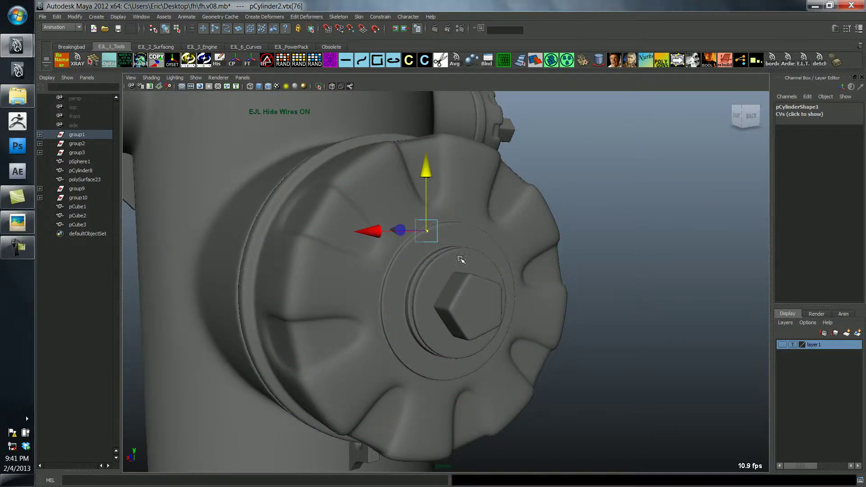
pyautogui.moveTo(410, 288); pyautogui.dragTo(456, 248, button='right')
pyautogui.click(582, 199)
pyautogui.keyDown('alt'); pyautogui.moveTo(582, 200); pyautogui.dragTo(498, 254); pyautogui.keyUp('alt')
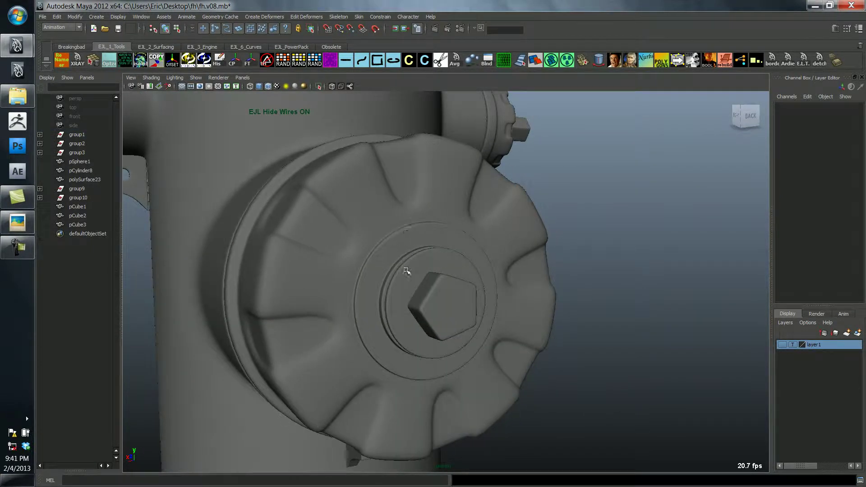
pyautogui.keyDown('alt'); pyautogui.moveTo(405, 277); pyautogui.dragTo(408, 271); pyautogui.keyUp('alt')
# - Push a cluster of vertices on the upper rim of the large cap inward to dent it
pyautogui.moveTo(408, 270); pyautogui.dragTo(392, 271, button='right')
pyautogui.keyDown('alt'); pyautogui.moveTo(410, 266); pyautogui.dragTo(406, 274, button='middle'); pyautogui.keyUp('alt')
pyautogui.keyDown('alt'); pyautogui.moveTo(406, 274); pyautogui.dragTo(466, 282, button='right'); pyautogui.keyUp('alt')
pyautogui.keyDown('alt'); pyautogui.moveTo(467, 283); pyautogui.dragTo(408, 234); pyautogui.keyUp('alt')
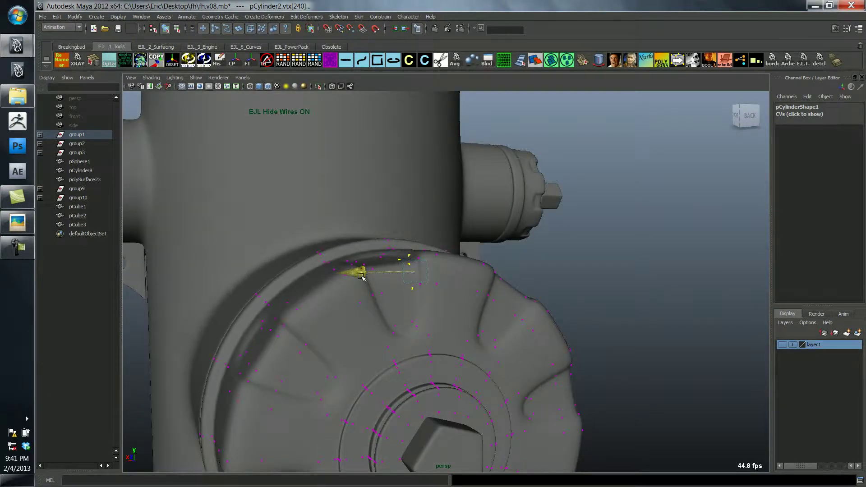
pyautogui.press('F8')
pyautogui.keyDown('alt'); pyautogui.moveTo(579, 301); pyautogui.dragTo(392, 289, button='right'); pyautogui.keyUp('alt')
pyautogui.moveTo(393, 289)
pyautogui.keyDown('alt'); pyautogui.mouseDown()
pyautogui.moveTo(424, 326)
pyautogui.moveTo(399, 251)
pyautogui.moveTo(436, 248)
pyautogui.moveTo(408, 292)
pyautogui.mouseUp(); pyautogui.keyUp('alt')
# - Duplicate the hydrant body and move the copy aside as a backup, keeping the original selected
pyautogui.click(408, 292)
pyautogui.keyDown('alt'); pyautogui.moveTo(408, 292); pyautogui.dragTo(454, 288, button='right'); pyautogui.keyUp('alt')
pyautogui.keyDown('alt'); pyautogui.moveTo(454, 289); pyautogui.dragTo(404, 327); pyautogui.keyUp('alt')
pyautogui.hotkey('alt', 'w')
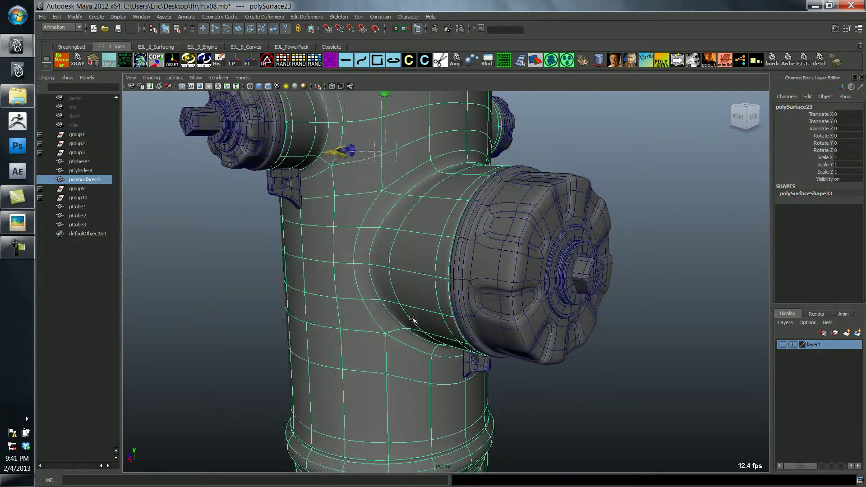
pyautogui.keyDown('alt'); pyautogui.moveTo(404, 327); pyautogui.dragTo(376, 277, button='right'); pyautogui.keyUp('alt')
pyautogui.keyDown('alt'); pyautogui.moveTo(375, 277); pyautogui.dragTo(460, 285); pyautogui.keyUp('alt')
pyautogui.keyDown('alt'); pyautogui.moveTo(460, 285); pyautogui.dragTo(403, 329, button='right'); pyautogui.keyUp('alt')
pyautogui.keyDown('alt'); pyautogui.moveTo(403, 330); pyautogui.dragTo(375, 275); pyautogui.keyUp('alt')
pyautogui.hotkey('ctrl', 'd')
pyautogui.moveTo(416, 116); pyautogui.dragTo(668, 122)
pyautogui.click(427, 227)
pyautogui.keyDown('alt'); pyautogui.moveTo(431, 238); pyautogui.dragTo(450, 238); pyautogui.keyUp('alt')
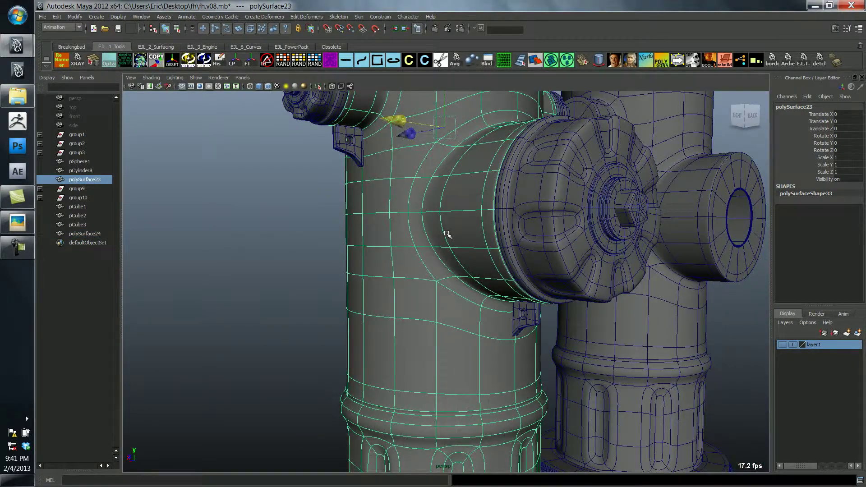
# - Apply Smooth to the original hydrant body to subdivide its mesh
pyautogui.keyDown('alt'); pyautogui.moveTo(447, 234); pyautogui.dragTo(483, 293, button='right'); pyautogui.keyUp('alt')
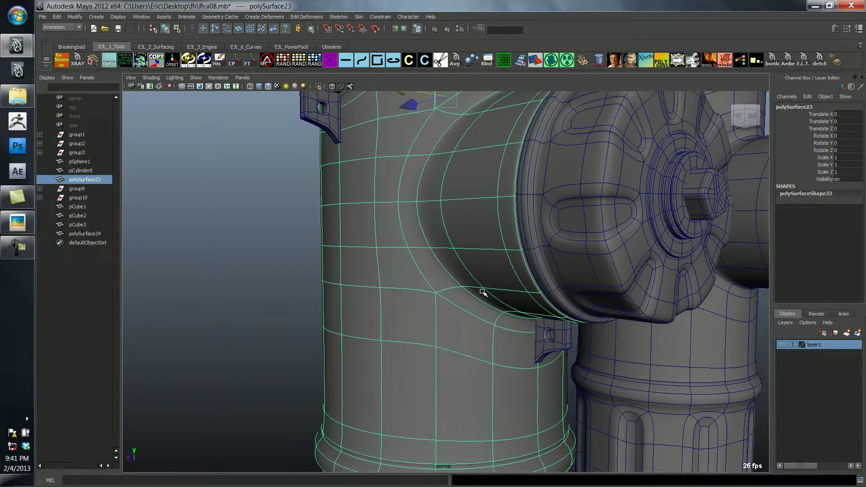
pyautogui.press('1')
pyautogui.press('g')
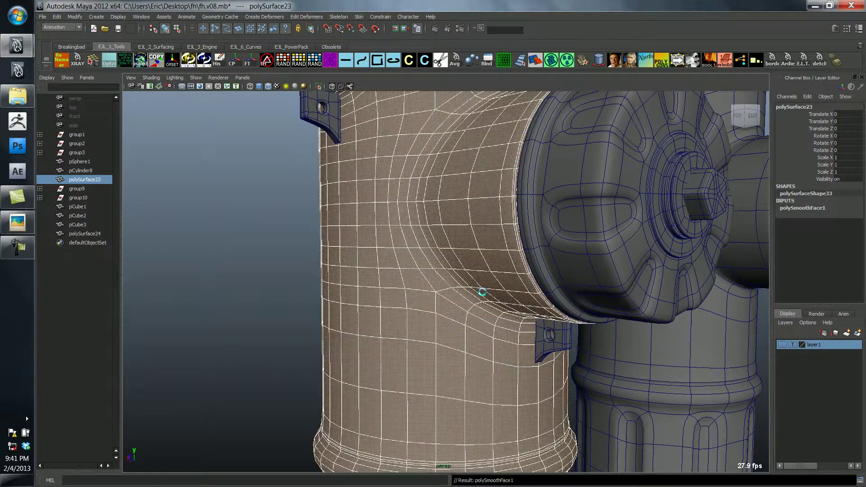
pyautogui.keyDown('alt'); pyautogui.moveTo(486, 284); pyautogui.dragTo(422, 271, button='right'); pyautogui.keyUp('alt')
pyautogui.click(436, 254)
pyautogui.keyDown('alt'); pyautogui.moveTo(436, 254); pyautogui.dragTo(453, 257); pyautogui.keyUp('alt')
pyautogui.keyDown('alt'); pyautogui.moveTo(453, 256); pyautogui.dragTo(496, 316, button='right'); pyautogui.keyUp('alt')
pyautogui.keyDown('alt'); pyautogui.moveTo(496, 316); pyautogui.dragTo(515, 309); pyautogui.keyUp('alt')
# - Move the barrel edges above and below one horizontal edge row beside the large outlet close to that row
pyautogui.moveTo(474, 275); pyautogui.dragTo(384, 251, button='right')
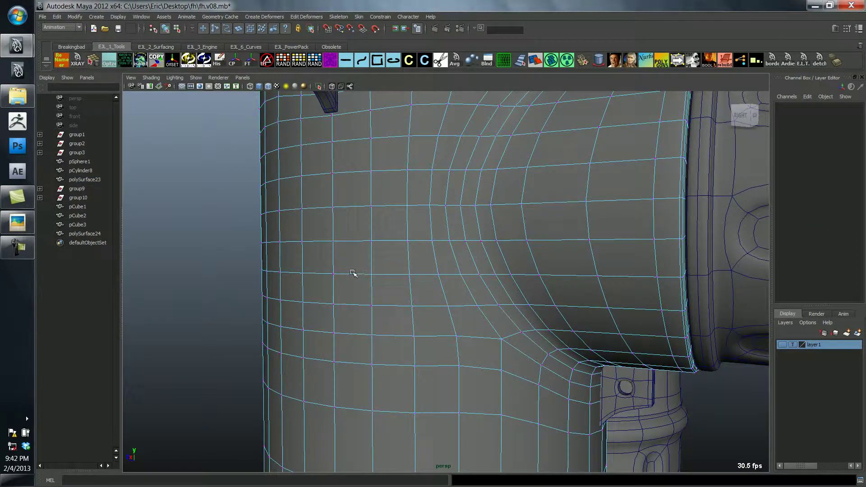
pyautogui.moveTo(352, 274); pyautogui.dragTo(367, 279)
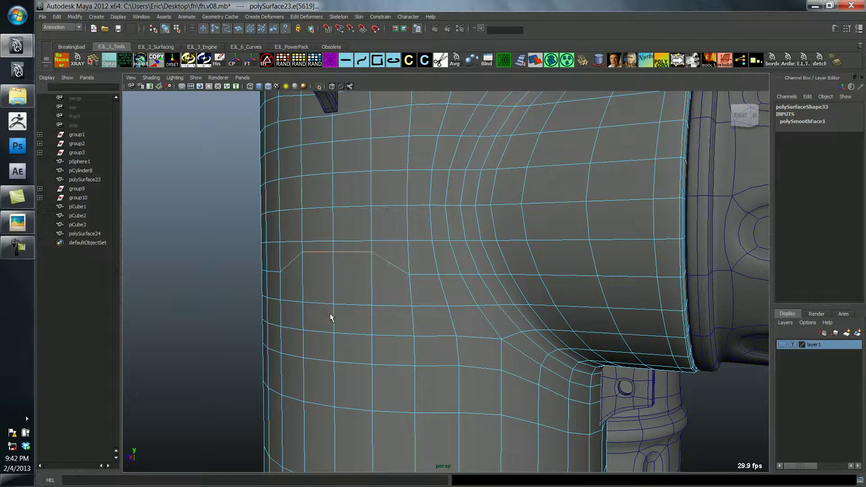
pyautogui.click(338, 210)
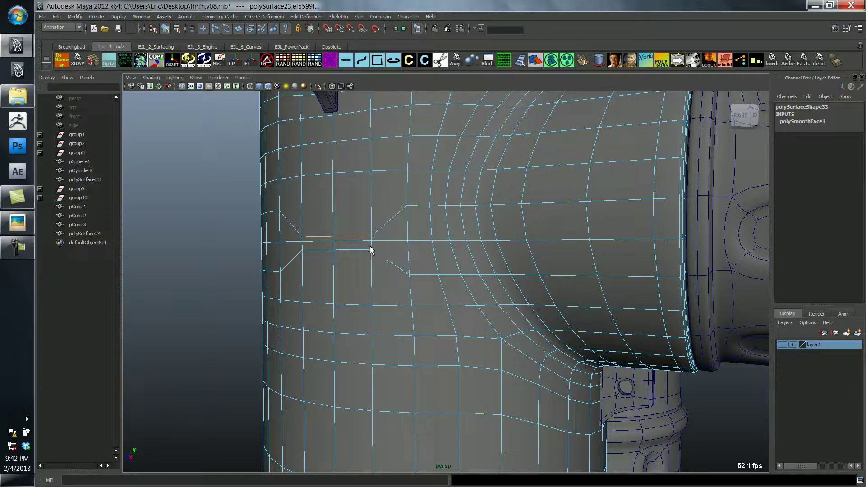
pyautogui.click(349, 244)
# - Push the pinched row's vertices into the barrel and pull the neighbouring edges toward it to form a sharp dent
pyautogui.keyDown('alt'); pyautogui.moveTo(349, 244); pyautogui.dragTo(310, 249); pyautogui.keyUp('alt')
pyautogui.hotkey('ctrl', 'F9')
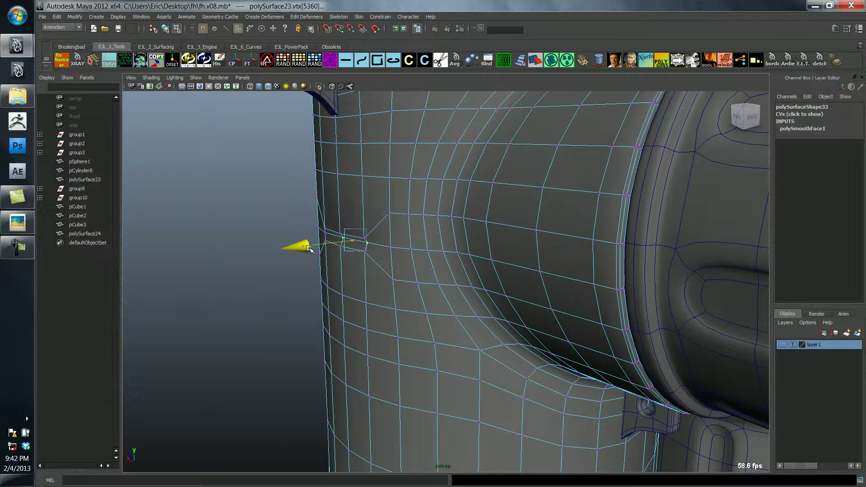
pyautogui.keyDown('alt'); pyautogui.moveTo(361, 286); pyautogui.dragTo(360, 330); pyautogui.keyUp('alt')
pyautogui.moveTo(347, 255); pyautogui.dragTo(353, 222, button='right')
pyautogui.click(351, 217)
pyautogui.press('q')
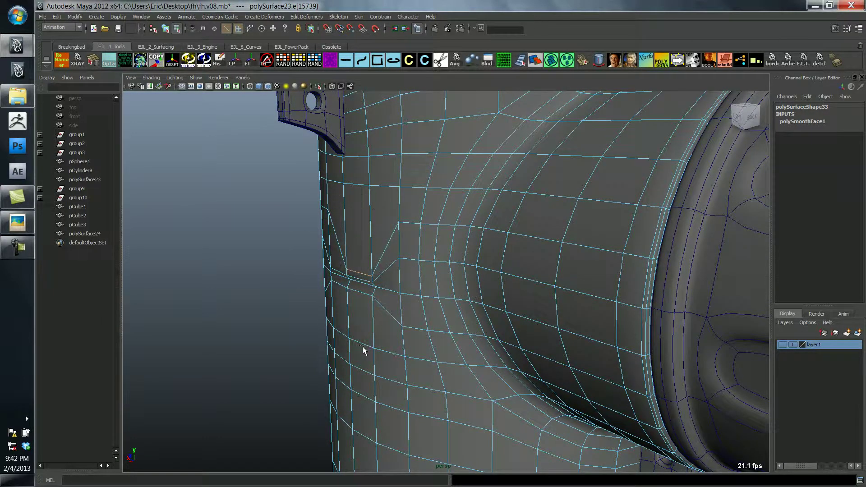
pyautogui.moveTo(287, 333); pyautogui.dragTo(279, 330, button='middle')
pyautogui.press('w')
pyautogui.click(333, 362)
pyautogui.press('F8')
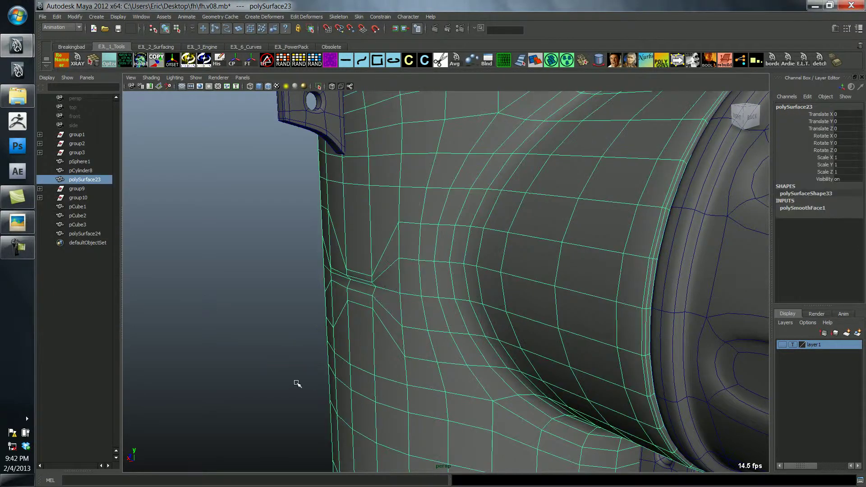
# - Inspect the dented barrel from several sides with the wireframe overlay hidden
pyautogui.click(299, 383)
pyautogui.hotkey('alt', 'w')
pyautogui.keyDown('alt'); pyautogui.moveTo(306, 375); pyautogui.dragTo(245, 346); pyautogui.keyUp('alt')
pyautogui.keyDown('alt'); pyautogui.moveTo(246, 346); pyautogui.dragTo(230, 326, button='right'); pyautogui.keyUp('alt')
pyautogui.keyDown('alt'); pyautogui.moveTo(230, 327); pyautogui.dragTo(422, 336); pyautogui.keyUp('alt')
pyautogui.keyDown('alt'); pyautogui.moveTo(422, 336); pyautogui.dragTo(470, 379, button='right'); pyautogui.keyUp('alt')
pyautogui.keyDown('alt'); pyautogui.moveTo(469, 379); pyautogui.dragTo(384, 345); pyautogui.keyUp('alt')
pyautogui.keyDown('alt'); pyautogui.moveTo(384, 345); pyautogui.dragTo(347, 342, button='right'); pyautogui.keyUp('alt')
pyautogui.keyDown('alt'); pyautogui.moveTo(346, 342); pyautogui.dragTo(466, 331); pyautogui.keyUp('alt')
pyautogui.keyDown('alt'); pyautogui.moveTo(466, 331); pyautogui.dragTo(523, 333, button='middle'); pyautogui.keyUp('alt')
# - Select vertices on the barrel's plain side with soft selection enabled and reduce the falloff radius to 2.51
pyautogui.click(440, 335)
pyautogui.hotkey('alt', 'w')
pyautogui.keyDown('alt'); pyautogui.moveTo(428, 353); pyautogui.dragTo(455, 366, button='right'); pyautogui.keyUp('alt')
pyautogui.keyDown('alt'); pyautogui.moveTo(455, 366); pyautogui.dragTo(428, 337); pyautogui.keyUp('alt')
pyautogui.keyDown('alt'); pyautogui.moveTo(429, 337); pyautogui.dragTo(460, 342, button='right'); pyautogui.keyUp('alt')
pyautogui.keyDown('alt'); pyautogui.moveTo(460, 342); pyautogui.dragTo(469, 352); pyautogui.keyUp('alt')
pyautogui.moveTo(427, 354); pyautogui.dragTo(401, 356, button='right')
pyautogui.moveTo(401, 356)
pyautogui.keyDown('alt'); pyautogui.mouseDown()
pyautogui.moveTo(376, 335)
pyautogui.moveTo(392, 341)
pyautogui.mouseUp(); pyautogui.keyUp('alt')
pyautogui.press('b')
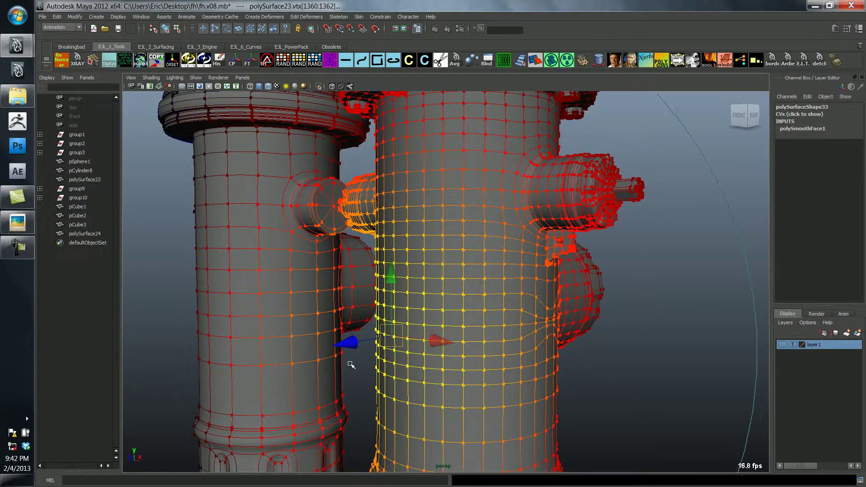
pyautogui.moveTo(287, 349); pyautogui.dragTo(153, 345)
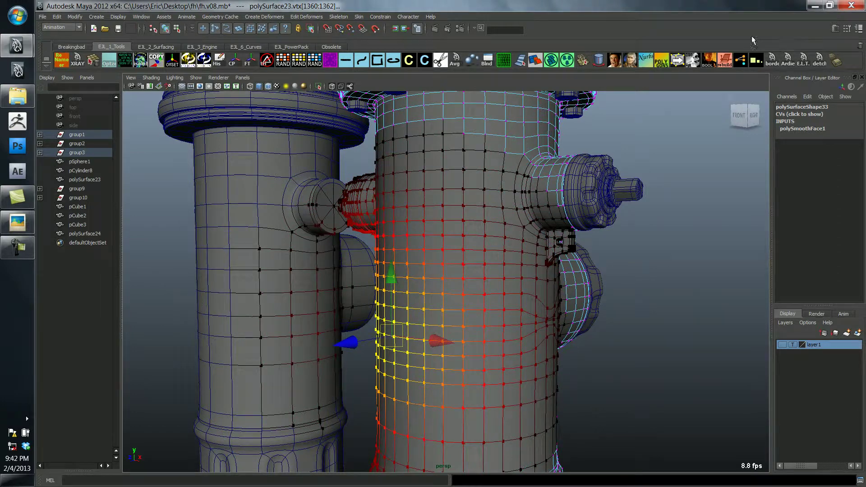
# - Set the Move Tool's soft selection falloff mode to Surface
pyautogui.scroll(-2, 811, 66)
pyautogui.click(820, 64)
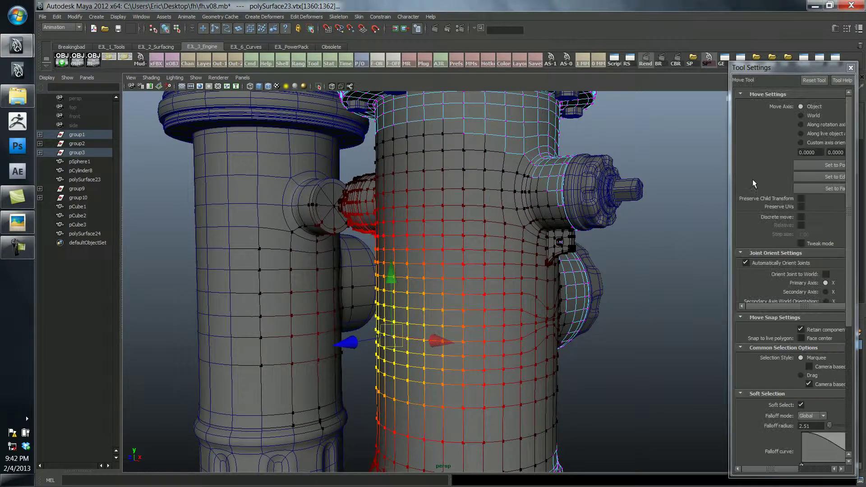
pyautogui.click(822, 415)
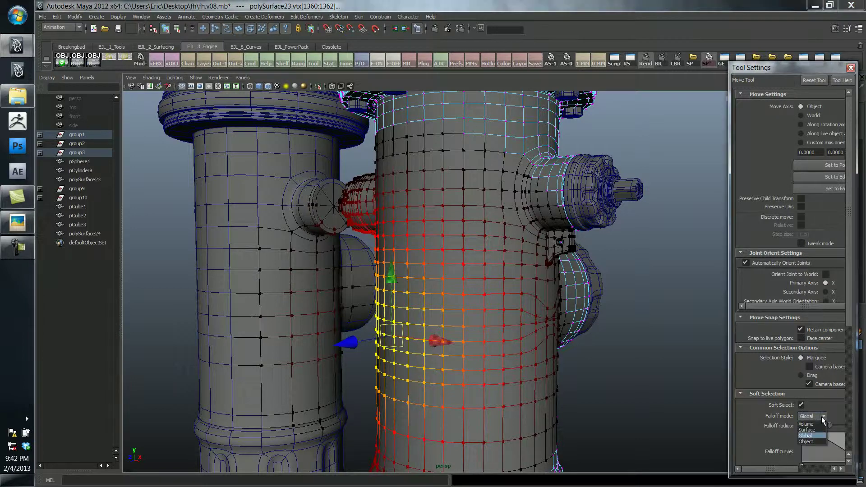
pyautogui.click(807, 430)
pyautogui.keyDown('alt'); pyautogui.moveTo(469, 354); pyautogui.dragTo(481, 355); pyautogui.keyUp('alt')
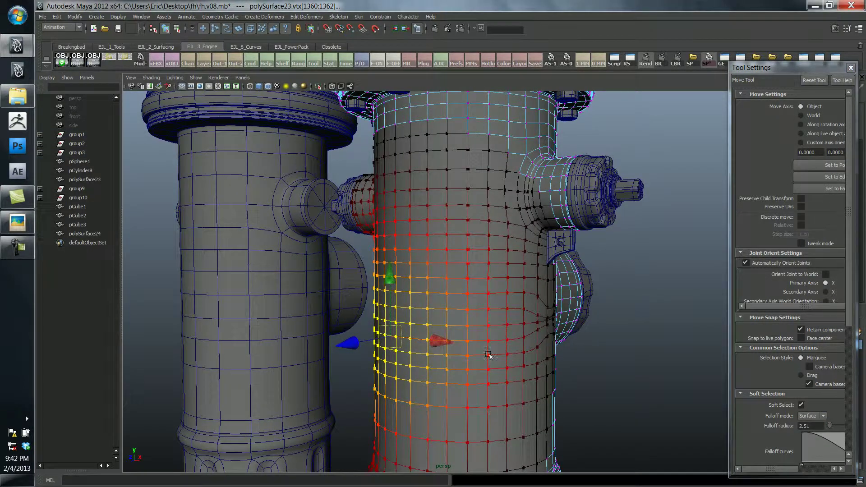
# - Dent the barrel's side by moving and scaling the soft-selected vertices with a falloff radius of 1.27
pyautogui.moveTo(425, 364); pyautogui.dragTo(333, 354)
pyautogui.press('r')
pyautogui.moveTo(390, 264); pyautogui.dragTo(390, 357)
pyautogui.press('w')
pyautogui.press('F8')
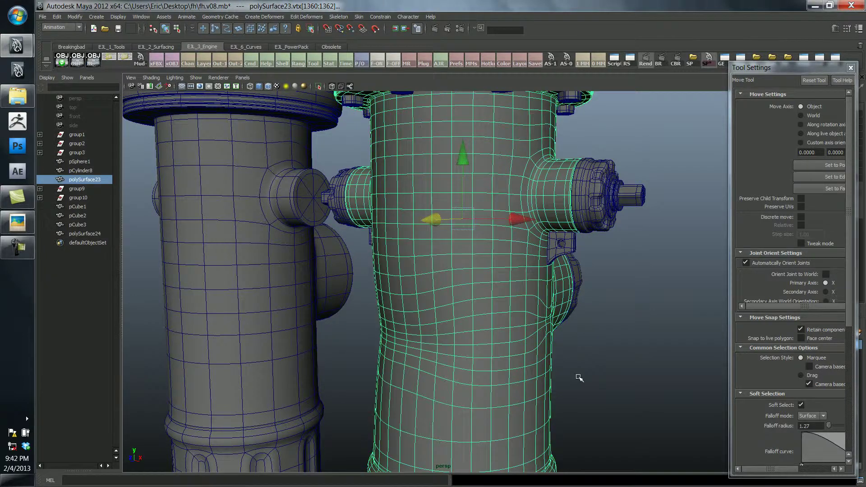
# - Inspect the dented hydrant as a whole beside its copy, with the wireframe overlay hidden
pyautogui.click(578, 377)
pyautogui.keyDown('alt'); pyautogui.moveTo(578, 377); pyautogui.dragTo(330, 344, button='right'); pyautogui.keyUp('alt')
pyautogui.hotkey('alt', 'w')
pyautogui.keyDown('alt'); pyautogui.moveTo(419, 334); pyautogui.dragTo(357, 329); pyautogui.keyUp('alt')
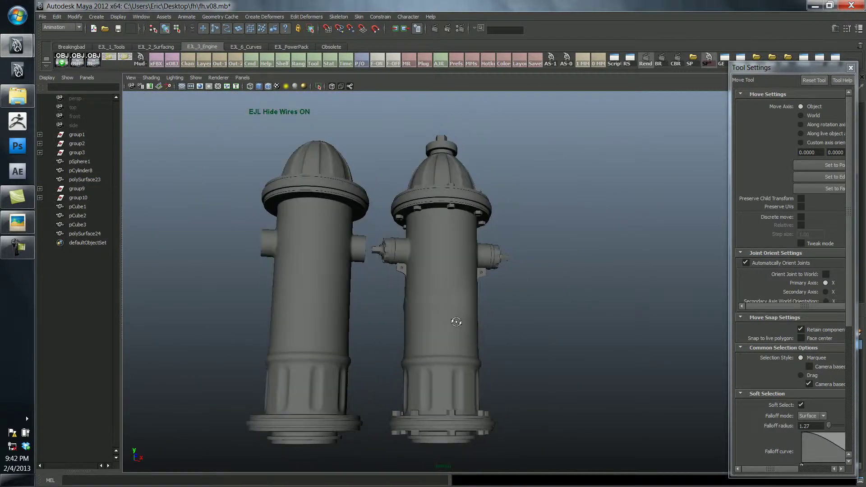
pyautogui.keyDown('alt'); pyautogui.moveTo(356, 329); pyautogui.dragTo(413, 345, button='right'); pyautogui.keyUp('alt')
pyautogui.keyDown('alt'); pyautogui.moveTo(412, 346); pyautogui.dragTo(518, 389); pyautogui.keyUp('alt')
pyautogui.keyDown('alt'); pyautogui.moveTo(519, 389); pyautogui.dragTo(541, 383, button='right'); pyautogui.keyUp('alt')
pyautogui.keyDown('alt'); pyautogui.moveTo(487, 316); pyautogui.dragTo(457, 310); pyautogui.keyUp('alt')
pyautogui.scroll(-3, 457, 311)
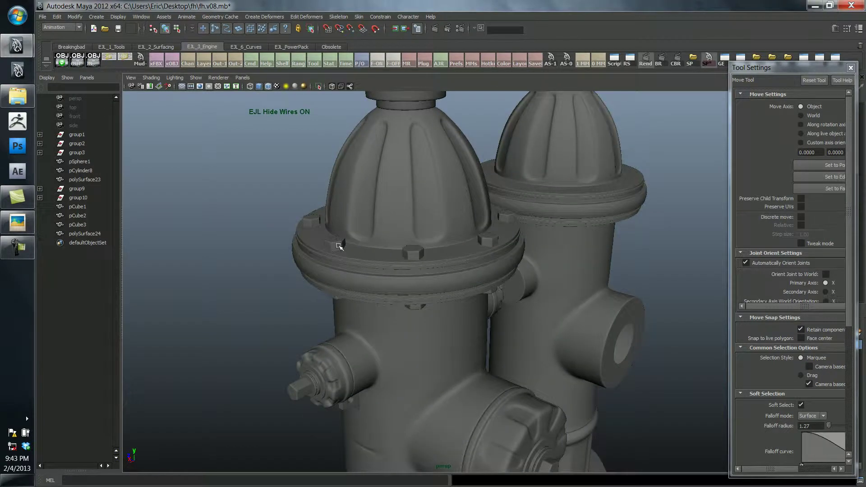
# - Delete one of the bolts on top of the flange beneath the dome
pyautogui.click(344, 246)
pyautogui.hotkey('alt', 'w')
pyautogui.scroll(1, 408, 300)
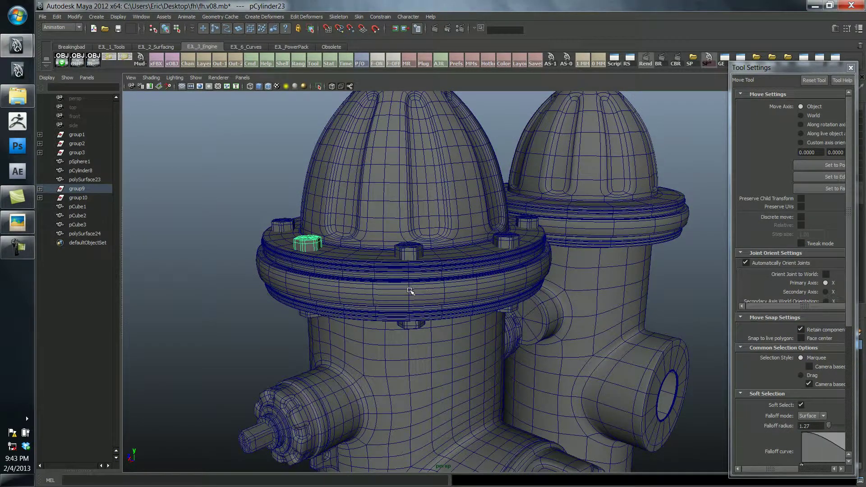
pyautogui.click(211, 305)
pyautogui.keyDown('alt'); pyautogui.moveTo(211, 304); pyautogui.dragTo(227, 314); pyautogui.keyUp('alt')
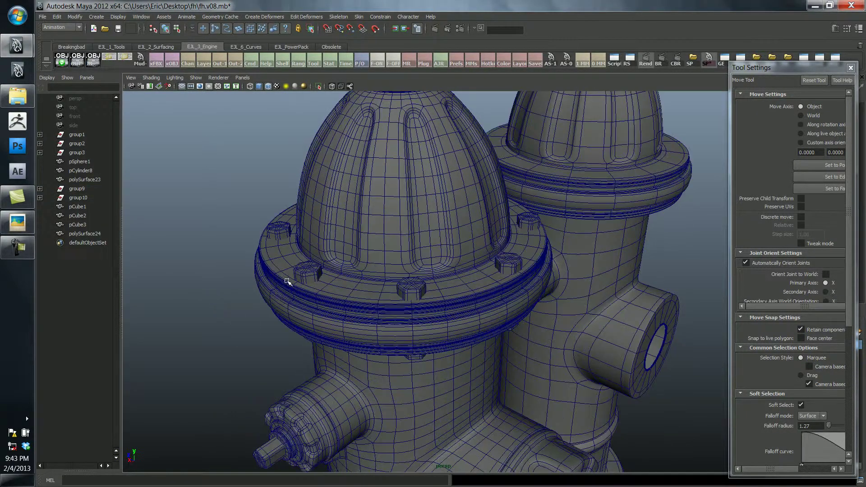
pyautogui.click(312, 279)
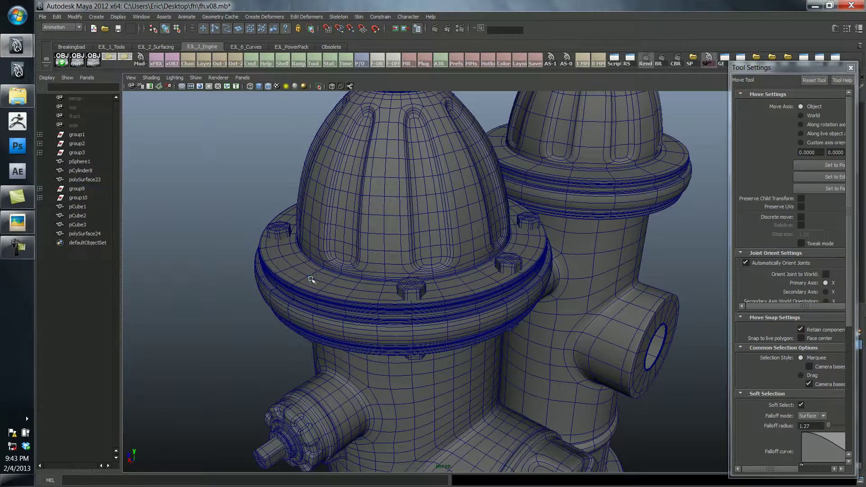
# - Select a bolt on the underside of the dome flange above the small outlet
pyautogui.hotkey('alt', 'w')
pyautogui.scroll(-5, 231, 301)
pyautogui.keyDown('alt'); pyautogui.moveTo(352, 300); pyautogui.dragTo(421, 273); pyautogui.keyUp('alt')
pyautogui.click(425, 264)
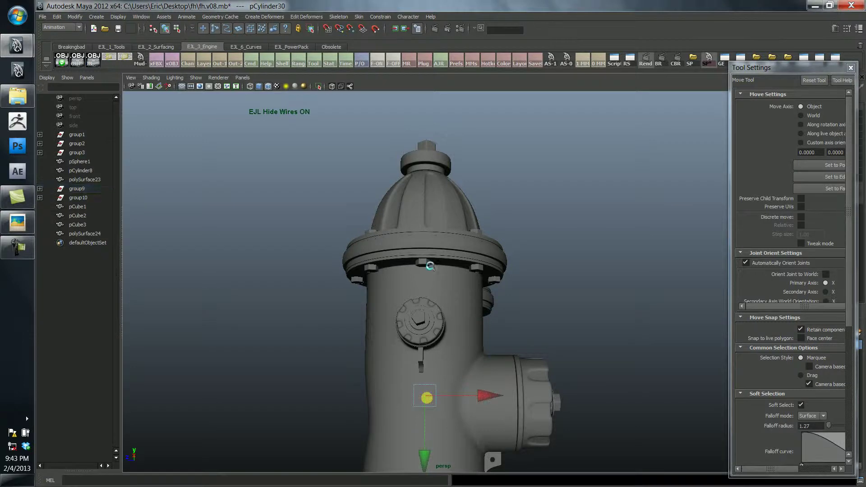
pyautogui.keyDown('alt'); pyautogui.moveTo(474, 231); pyautogui.dragTo(432, 254); pyautogui.keyUp('alt')
pyautogui.keyDown('alt'); pyautogui.moveTo(445, 323); pyautogui.dragTo(462, 248, button='middle'); pyautogui.keyUp('alt')
pyautogui.keyDown('alt'); pyautogui.moveTo(462, 248); pyautogui.dragTo(528, 239); pyautogui.keyUp('alt')
pyautogui.keyDown('alt'); pyautogui.moveTo(528, 240); pyautogui.dragTo(553, 259, button='right'); pyautogui.keyUp('alt')
pyautogui.keyDown('alt'); pyautogui.moveTo(489, 273); pyautogui.dragTo(519, 280); pyautogui.keyUp('alt')
# - Select the parts of the large outlet's cap and group them
pyautogui.click(466, 224)
pyautogui.keyDown('alt'); pyautogui.moveTo(523, 212); pyautogui.dragTo(500, 275, button='middle'); pyautogui.keyUp('alt')
pyautogui.keyDown('alt'); pyautogui.moveTo(515, 280); pyautogui.dragTo(559, 309, button='right'); pyautogui.keyUp('alt')
pyautogui.keyDown('alt'); pyautogui.moveTo(560, 309); pyautogui.dragTo(529, 270); pyautogui.keyUp('alt')
pyautogui.moveTo(478, 266); pyautogui.dragTo(530, 308)
pyautogui.hotkey('ctrl', 'g')
# - Tilt the large cap's group slightly and shift it along the outlet's axis so it sits unevenly
pyautogui.press('e')
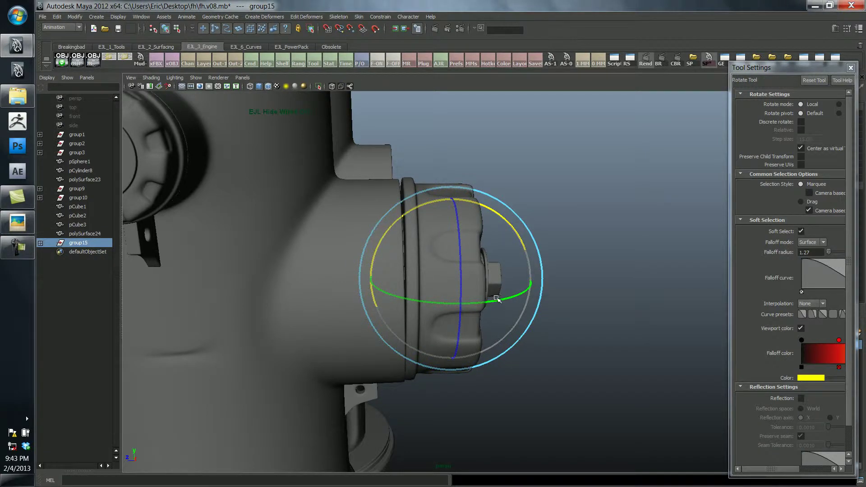
pyautogui.press('w')
pyautogui.press('e')
pyautogui.press('w')
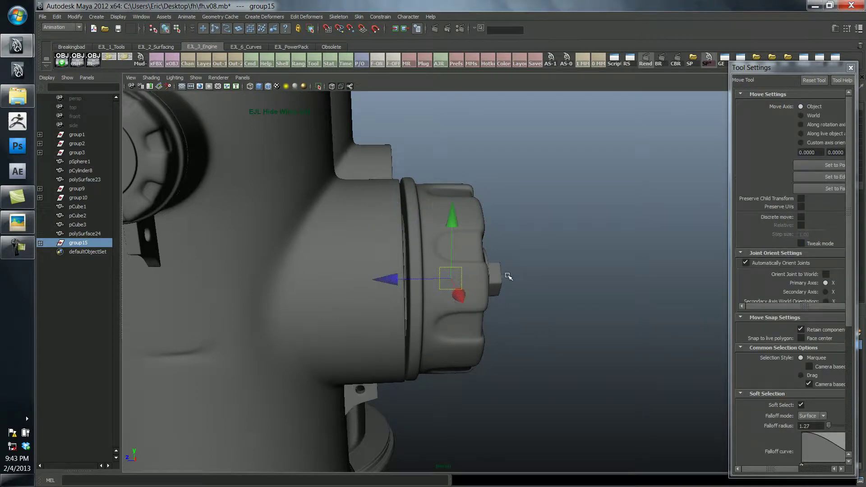
pyautogui.moveTo(394, 280); pyautogui.dragTo(393, 280)
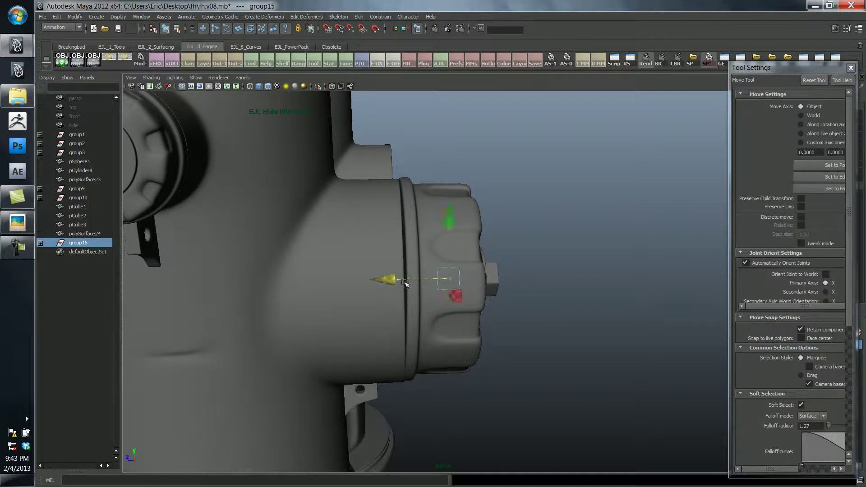
pyautogui.press('e')
pyautogui.press('w')
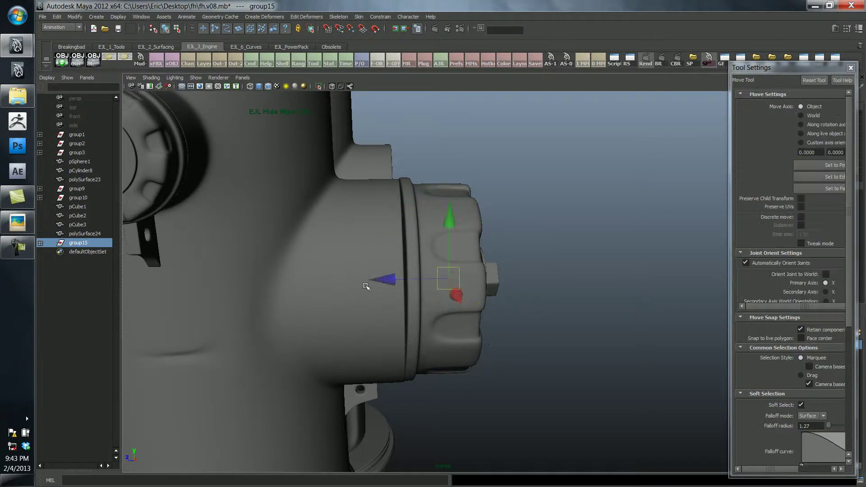
pyautogui.moveTo(381, 283); pyautogui.dragTo(400, 284)
pyautogui.click(532, 219)
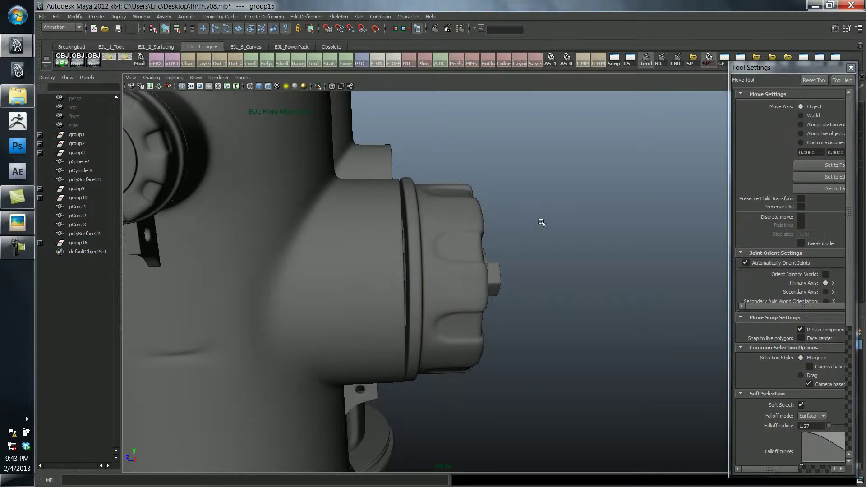
# - Select the hydrant body and show its wireframe around the raised ring above the fluted base
pyautogui.keyDown('alt'); pyautogui.moveTo(531, 220); pyautogui.dragTo(429, 217, button='right'); pyautogui.keyUp('alt')
pyautogui.keyDown('alt'); pyautogui.moveTo(429, 217); pyautogui.dragTo(522, 259); pyautogui.keyUp('alt')
pyautogui.keyDown('alt'); pyautogui.moveTo(522, 259); pyautogui.dragTo(810, 319, button='right'); pyautogui.keyUp('alt')
pyautogui.click(440, 305)
pyautogui.hotkey('alt', '5')
pyautogui.keyDown('alt'); pyautogui.moveTo(475, 256); pyautogui.dragTo(509, 234, button='middle'); pyautogui.keyUp('alt')
pyautogui.keyDown('alt'); pyautogui.moveTo(509, 235); pyautogui.dragTo(322, 287, button='right'); pyautogui.keyUp('alt')
pyautogui.keyDown('alt'); pyautogui.moveTo(322, 288); pyautogui.dragTo(332, 281); pyautogui.keyUp('alt')
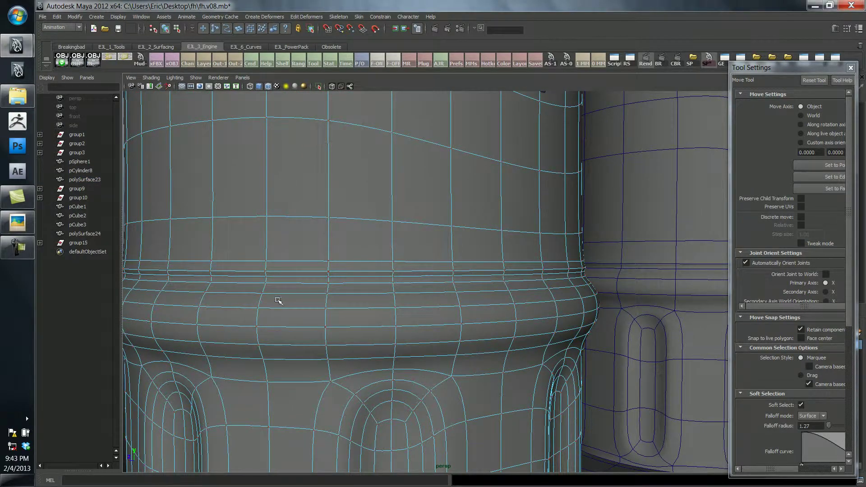
pyautogui.click(284, 292)
pyautogui.moveTo(266, 268); pyautogui.dragTo(265, 259, button='right')
pyautogui.click(266, 254)
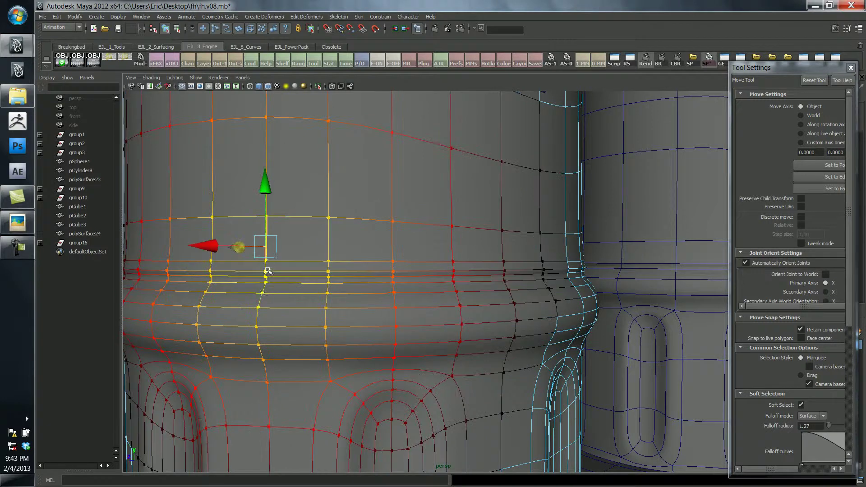
pyautogui.keyDown('shift'); pyautogui.click(262, 299); pyautogui.keyUp('shift')
pyautogui.press('F8')
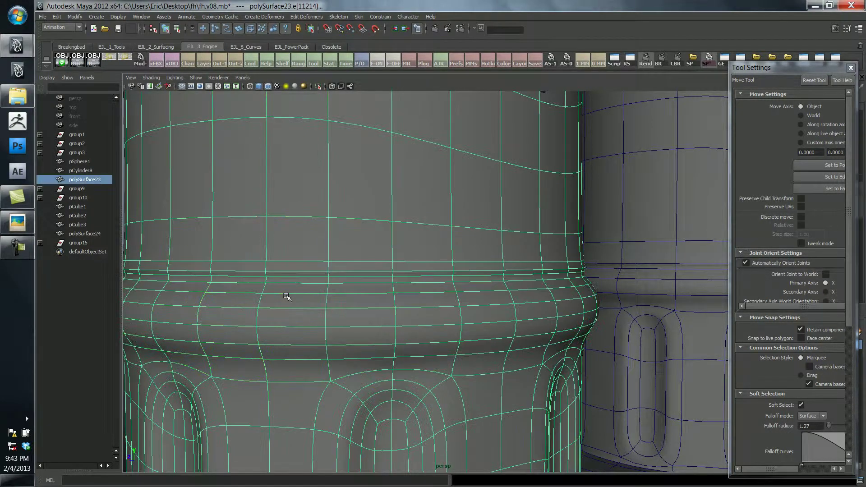
# - Show the body unsmoothed with soft selection off, and slide a short run of vertical edges above the ring towards the neighbouring edge
pyautogui.press('1')
pyautogui.press('F10')
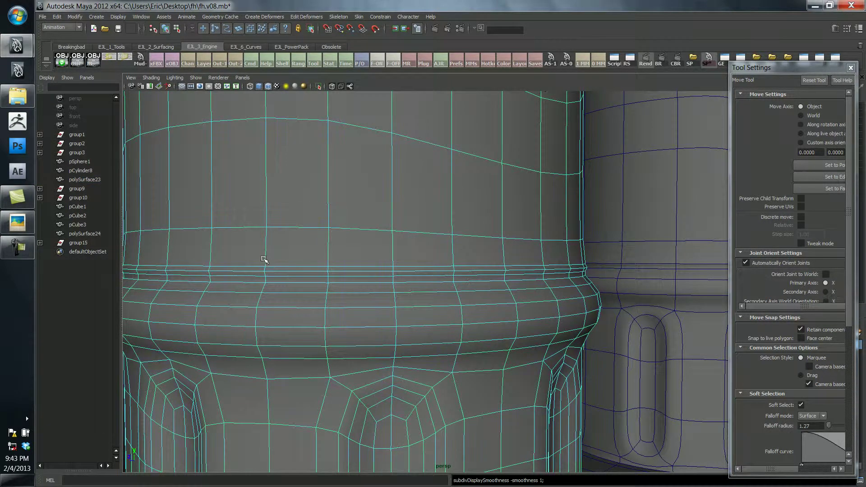
pyautogui.click(265, 258)
pyautogui.press('b')
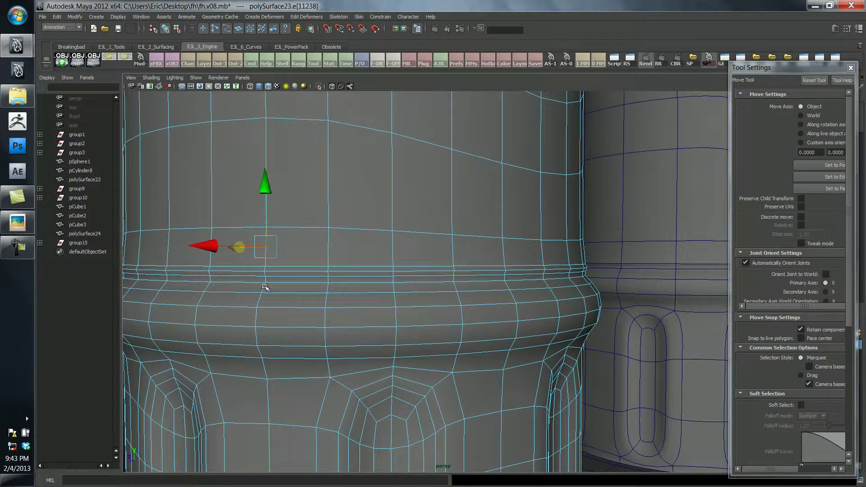
pyautogui.press('q')
pyautogui.keyDown('shift'); pyautogui.click(265, 280); pyautogui.keyUp('shift')
pyautogui.press('y')
pyautogui.moveTo(303, 290); pyautogui.dragTo(322, 289, button='middle')
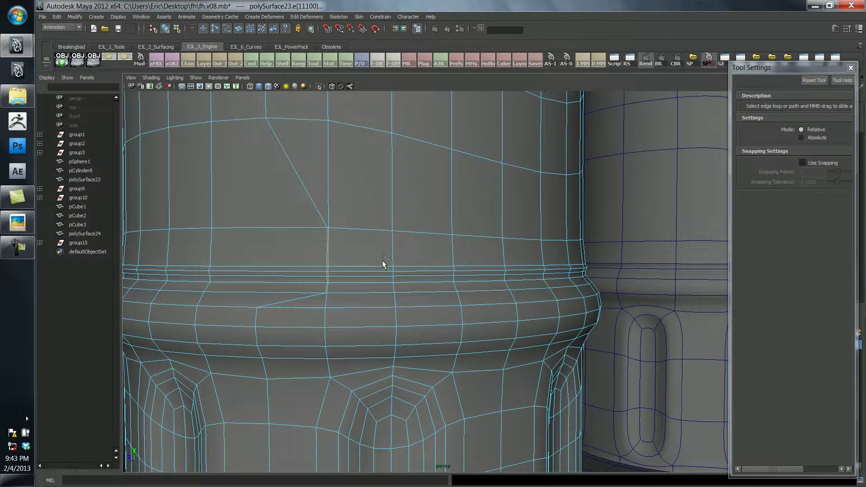
# - Slide the matching edges on the other side close to the same central edge
pyautogui.moveTo(381, 262); pyautogui.dragTo(394, 254, button='middle')
pyautogui.click(394, 282)
pyautogui.moveTo(394, 284)
pyautogui.mouseDown(button='middle')
pyautogui.moveTo(418, 296)
pyautogui.moveTo(396, 294)
pyautogui.mouseUp(button='middle')
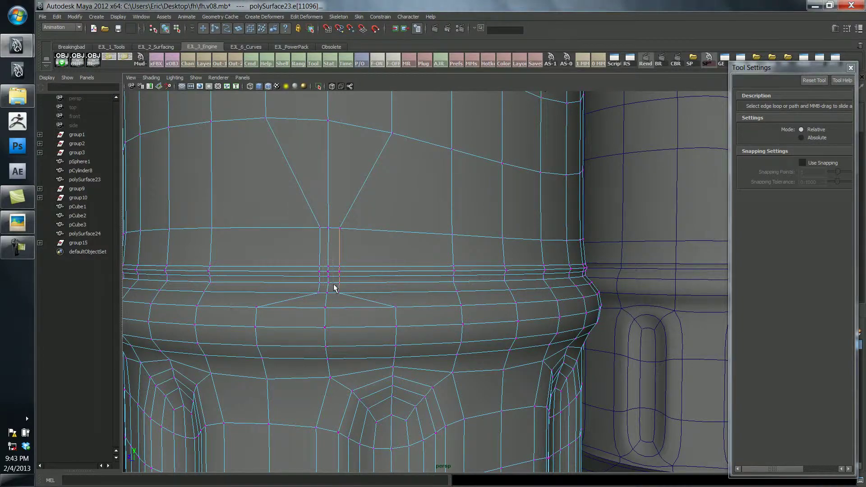
# - Move the vertices between the tightened edges to form a small notch in the ring's upper rim
pyautogui.moveTo(334, 284); pyautogui.dragTo(334, 286)
pyautogui.press('4')
pyautogui.keyDown('alt'); pyautogui.moveTo(330, 296); pyautogui.dragTo(338, 324); pyautogui.keyUp('alt')
pyautogui.press('w')
pyautogui.press('5')
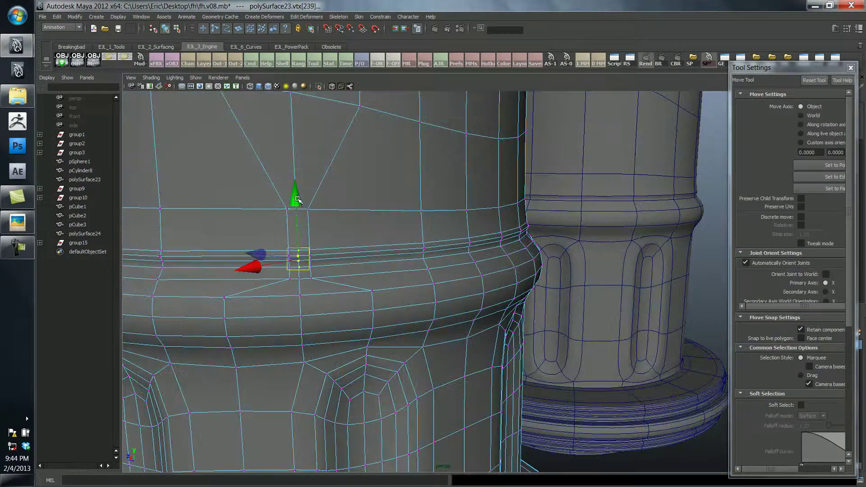
pyautogui.moveTo(298, 203); pyautogui.dragTo(296, 201)
pyautogui.keyDown('alt'); pyautogui.moveTo(296, 318); pyautogui.dragTo(290, 301); pyautogui.keyUp('alt')
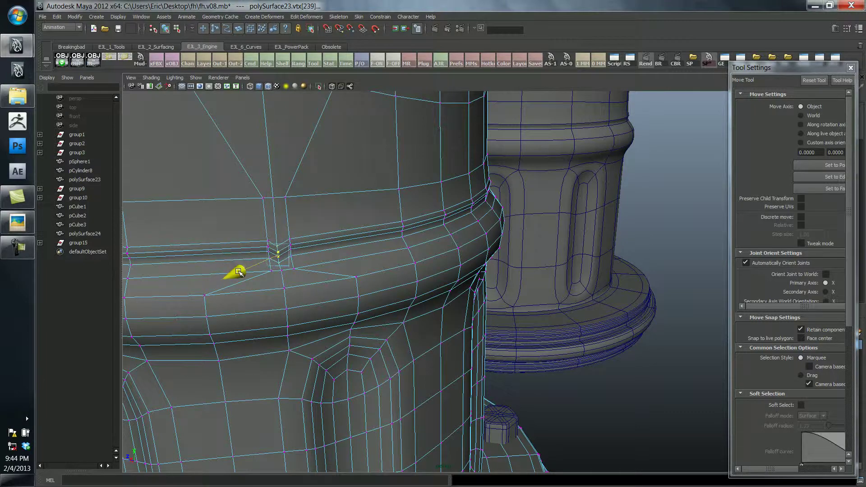
# - Examine the notch on the smoothed body without wireframe, then return to the unsmoothed wireframe display
pyautogui.moveTo(291, 314); pyautogui.dragTo(362, 323, button='right')
pyautogui.press('3')
pyautogui.click(541, 368)
pyautogui.hotkey('alt', 'w')
pyautogui.keyDown('alt'); pyautogui.moveTo(542, 368); pyautogui.dragTo(356, 362); pyautogui.keyUp('alt')
pyautogui.keyDown('alt'); pyautogui.moveTo(356, 361); pyautogui.dragTo(464, 257, button='right'); pyautogui.keyUp('alt')
pyautogui.click(464, 258)
pyautogui.hotkey('alt', 'w')
pyautogui.press('1')
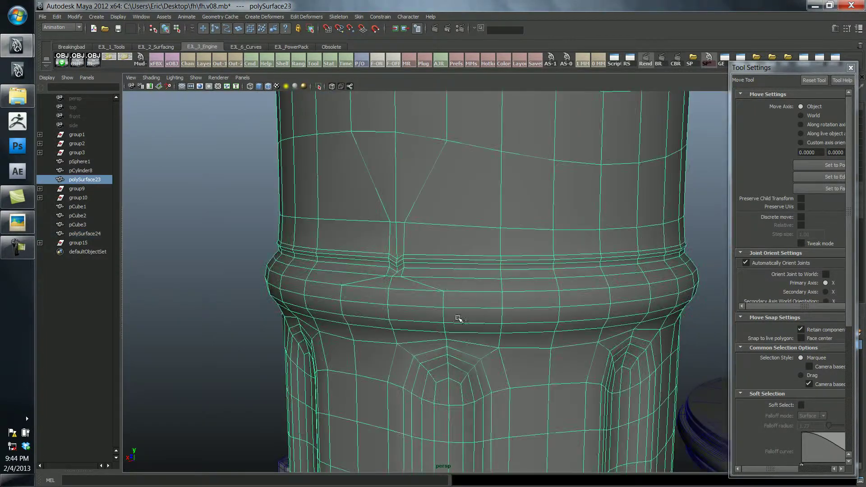
# - Try to slide another run of vertical edges above the ring and adjust the vertices beside the notch
pyautogui.keyDown('alt'); pyautogui.moveTo(411, 289); pyautogui.dragTo(464, 310, button='right'); pyautogui.keyUp('alt')
pyautogui.keyDown('alt'); pyautogui.moveTo(465, 310); pyautogui.dragTo(526, 243); pyautogui.keyUp('alt')
pyautogui.press('F8')
pyautogui.click(542, 214)
pyautogui.keyDown('shift'); pyautogui.click(541, 249); pyautogui.keyUp('shift')
pyautogui.keyDown('alt'); pyautogui.moveTo(556, 249); pyautogui.dragTo(493, 263, button='middle'); pyautogui.keyUp('alt')
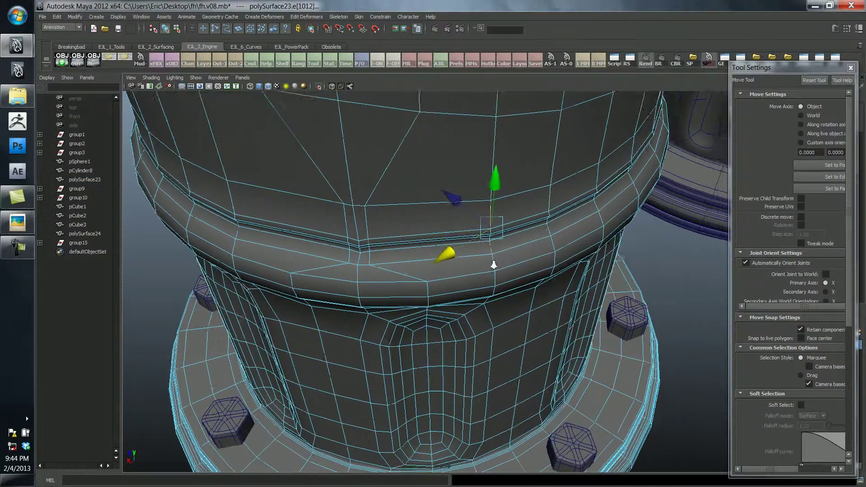
pyautogui.keyDown('alt'); pyautogui.moveTo(493, 264); pyautogui.dragTo(522, 260, button='right'); pyautogui.keyUp('alt')
pyautogui.press('q')
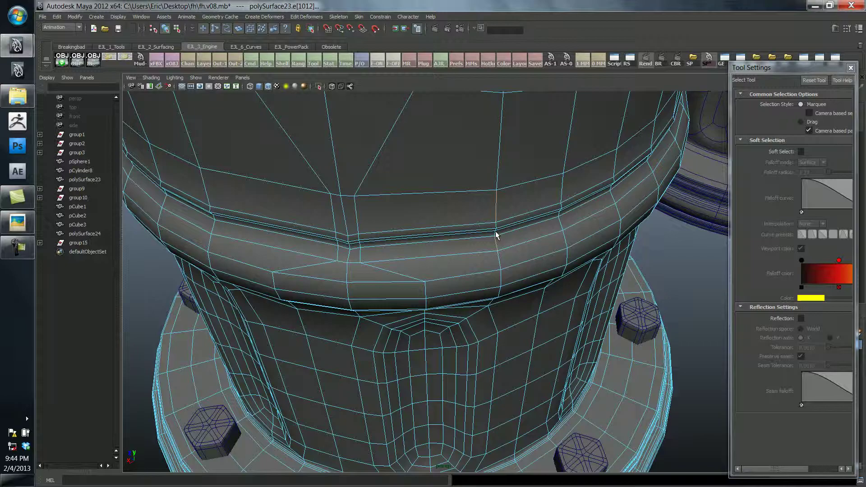
pyautogui.keyDown('shift'); pyautogui.doubleClick(495, 231); pyautogui.keyUp('shift')
pyautogui.press('g')
pyautogui.moveTo(523, 255); pyautogui.dragTo(484, 254, button='middle')
pyautogui.press('w')
pyautogui.keyDown('alt'); pyautogui.moveTo(458, 270); pyautogui.dragTo(393, 200); pyautogui.keyUp('alt')
pyautogui.moveTo(288, 315); pyautogui.dragTo(298, 315)
pyautogui.keyDown('alt'); pyautogui.moveTo(362, 341); pyautogui.dragTo(367, 347); pyautogui.keyUp('alt')
# - Examine the damaged ring from several angles with the wireframe hidden
pyautogui.press('F8')
pyautogui.click(451, 290)
pyautogui.keyDown('alt'); pyautogui.moveTo(482, 275); pyautogui.dragTo(461, 247); pyautogui.keyUp('alt')
pyautogui.hotkey('alt', 'w')
pyautogui.keyDown('alt'); pyautogui.moveTo(460, 248); pyautogui.dragTo(3, 240, button='right'); pyautogui.keyUp('alt')
pyautogui.keyDown('alt'); pyautogui.moveTo(555, 247); pyautogui.dragTo(455, 289); pyautogui.keyUp('alt')
pyautogui.keyDown('alt'); pyautogui.moveTo(456, 289); pyautogui.dragTo(271, 345, button='right'); pyautogui.keyUp('alt')
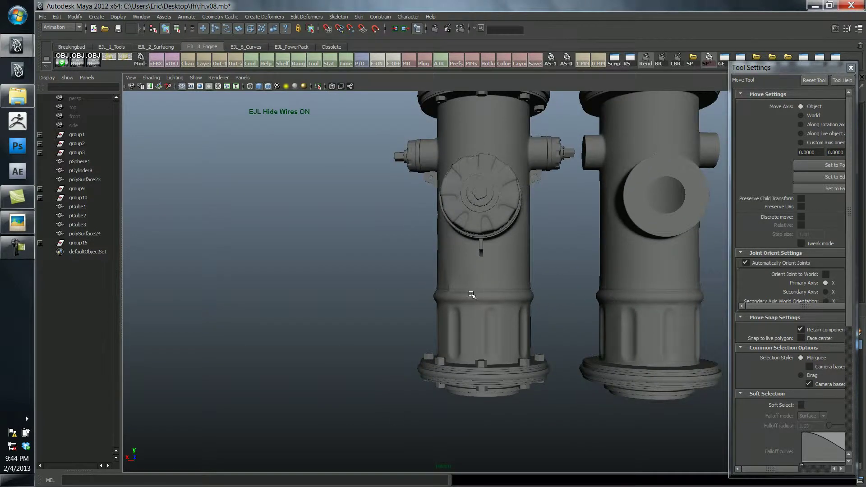
pyautogui.keyDown('alt'); pyautogui.moveTo(472, 295); pyautogui.dragTo(528, 297, button='right'); pyautogui.keyUp('alt')
pyautogui.click(494, 279)
pyautogui.keyDown('alt'); pyautogui.moveTo(462, 320); pyautogui.dragTo(482, 328); pyautogui.keyUp('alt')
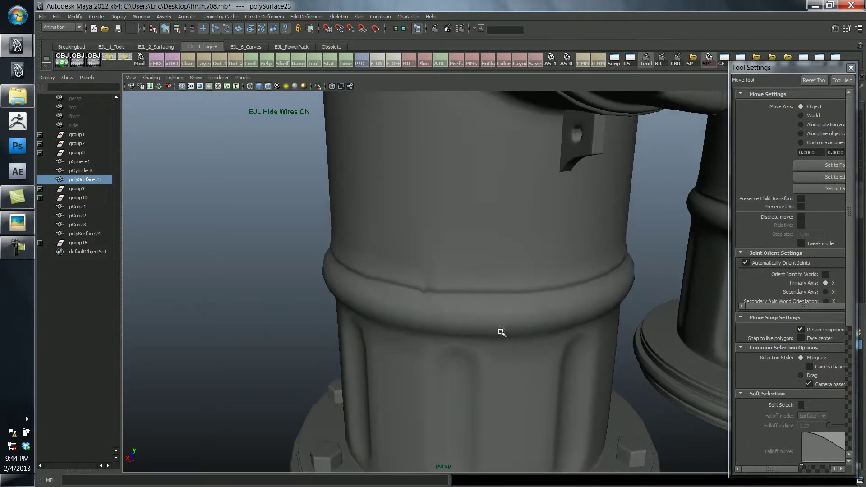
# - Undo the second edge slide and the notch's vertex moves, and return the body to object selection
pyautogui.hotkey('ctrl', 'z')
pyautogui.hotkey('ctrl', 'z')
pyautogui.hotkey('ctrl', 'z')
pyautogui.hotkey('ctrl', 'z')
pyautogui.hotkey('ctrl', 'z')
pyautogui.hotkey('ctrl', 'z')
pyautogui.hotkey('ctrl', 'z')
pyautogui.hotkey('ctrl', 'z')
pyautogui.hotkey('ctrl', 'z')
pyautogui.hotkey('ctrl', 'z')
pyautogui.hotkey('ctrl', 'z')
pyautogui.hotkey('ctrl', 'z')
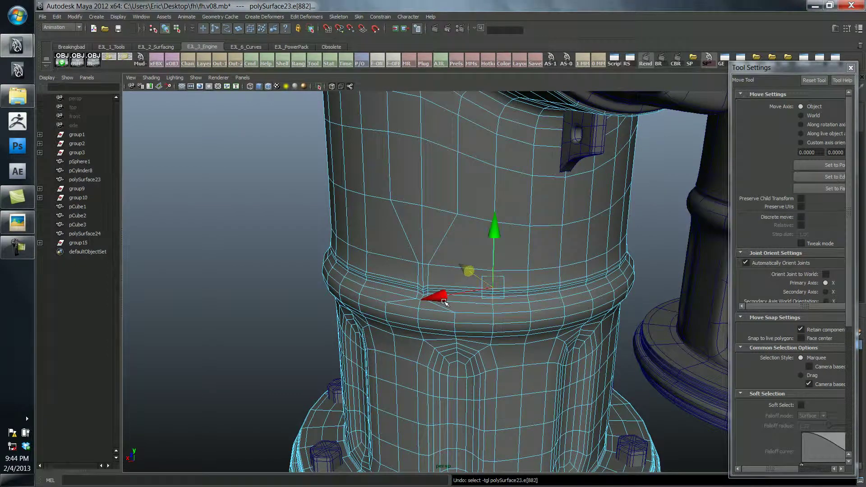
pyautogui.hotkey('ctrl', 'z')
pyautogui.hotkey('ctrl', 'z')
pyautogui.hotkey('ctrl', 'z')
pyautogui.hotkey('ctrl', 'z')
pyautogui.hotkey('ctrl', 'z')
pyautogui.hotkey('ctrl', 'z')
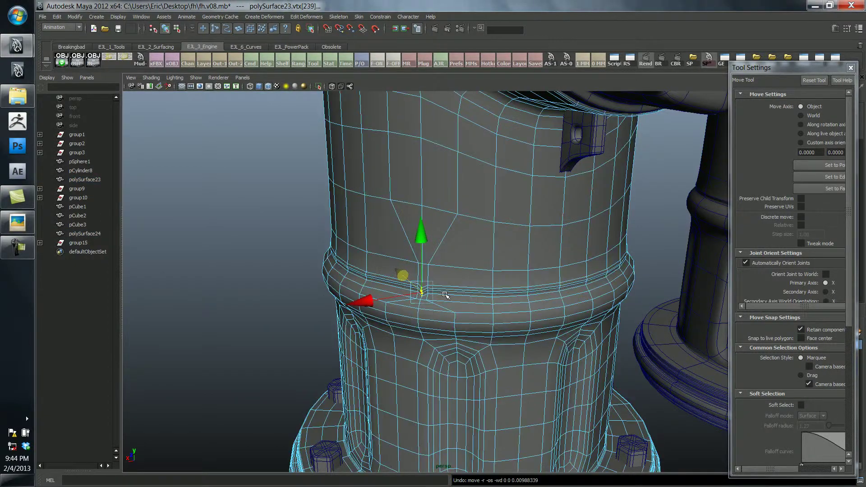
pyautogui.keyDown('alt'); pyautogui.moveTo(477, 318); pyautogui.dragTo(400, 325); pyautogui.keyUp('alt')
pyautogui.hotkey('ctrl', 'z')
pyautogui.hotkey('ctrl', 'z')
pyautogui.hotkey('ctrl', 'z')
pyautogui.hotkey('ctrl', 'z')
pyautogui.press('F8')
pyautogui.keyDown('alt'); pyautogui.moveTo(400, 325); pyautogui.dragTo(334, 293, button='right'); pyautogui.keyUp('alt')
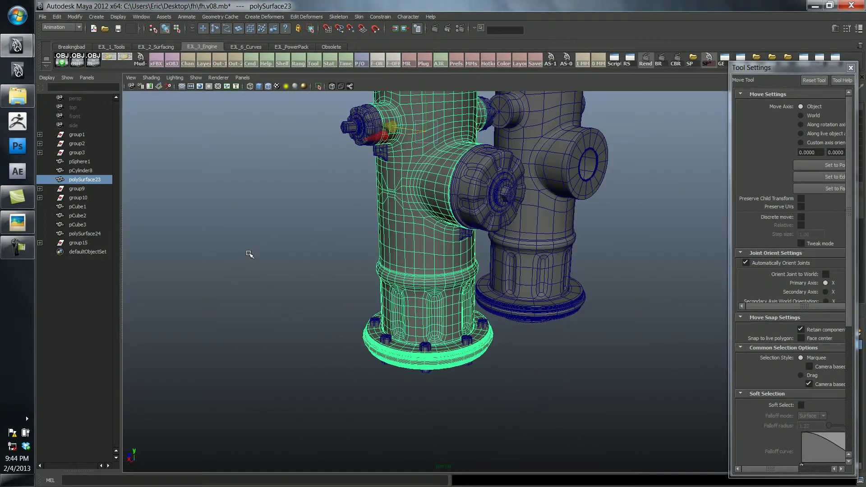
# - Examine the whole hydrant's silhouette with the wireframe hidden
pyautogui.click(248, 253)
pyautogui.hotkey('alt', 'w')
pyautogui.keyDown('alt'); pyautogui.moveTo(401, 329); pyautogui.dragTo(415, 401, button='middle'); pyautogui.keyUp('alt')
pyautogui.moveTo(419, 327)
pyautogui.keyDown('alt'); pyautogui.mouseDown()
pyautogui.moveTo(447, 323)
pyautogui.moveTo(451, 332)
pyautogui.moveTo(389, 304)
pyautogui.moveTo(441, 325)
pyautogui.moveTo(410, 320)
pyautogui.moveTo(421, 320)
pyautogui.mouseUp(); pyautogui.keyUp('alt')
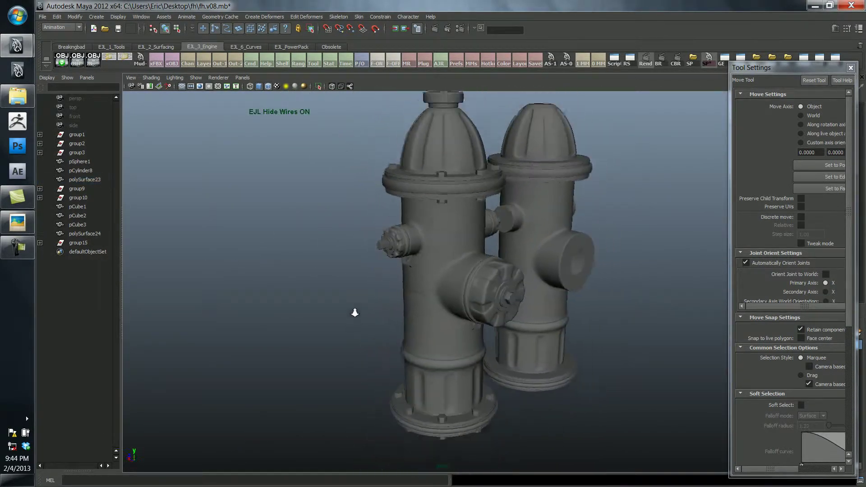
pyautogui.keyDown('alt'); pyautogui.moveTo(421, 320); pyautogui.dragTo(356, 315, button='right'); pyautogui.keyUp('alt')
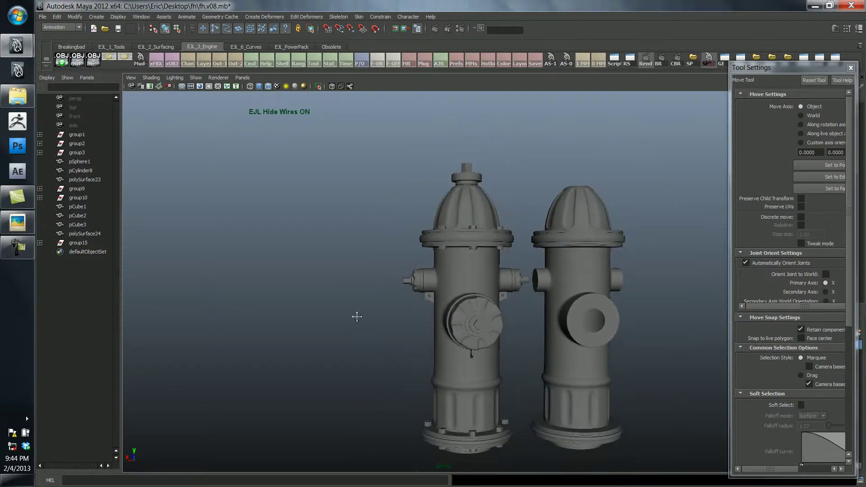
pyautogui.keyDown('alt'); pyautogui.moveTo(356, 316); pyautogui.dragTo(299, 342, button='middle'); pyautogui.keyUp('alt')
pyautogui.keyDown('alt'); pyautogui.moveTo(350, 338); pyautogui.dragTo(391, 349, button='right'); pyautogui.keyUp('alt')
pyautogui.moveTo(391, 349)
pyautogui.keyDown('alt'); pyautogui.mouseDown()
pyautogui.moveTo(348, 344)
pyautogui.moveTo(396, 302)
pyautogui.moveTo(386, 338)
pyautogui.mouseUp(); pyautogui.keyUp('alt')
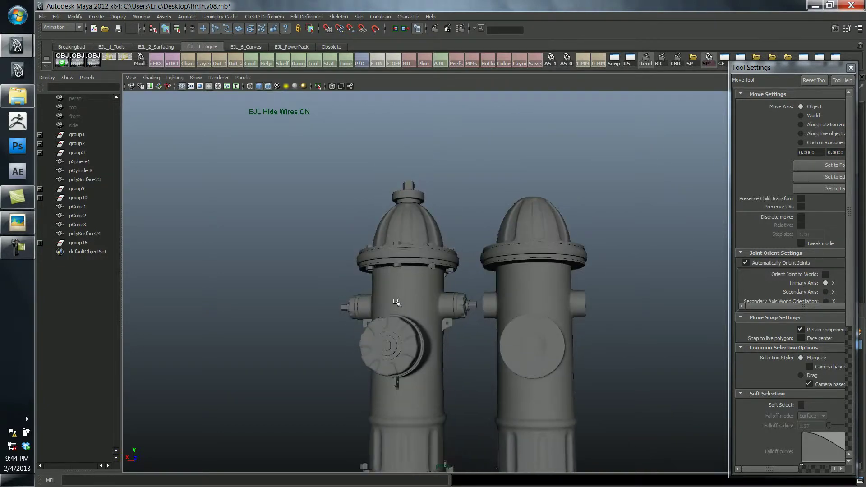
# - Show the wireframe and select the vertices of all parts in the detailed hydrant's upper section, excluding those around the lower ring
pyautogui.click(397, 303)
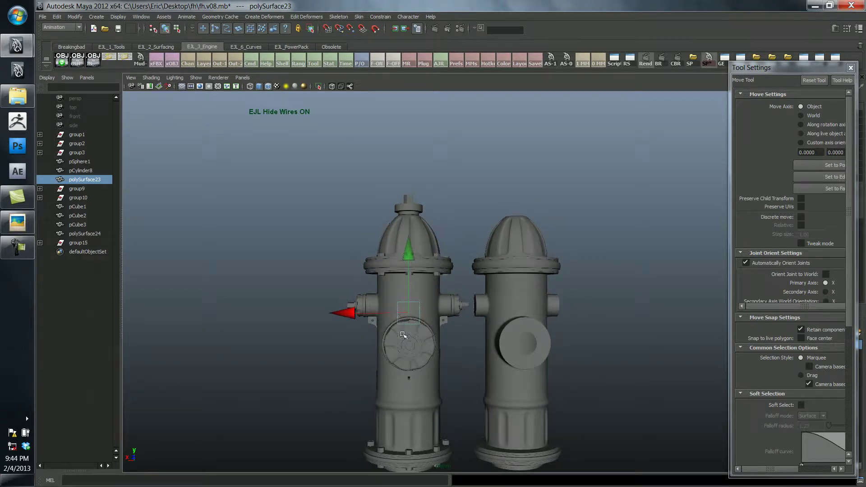
pyautogui.hotkey('alt', '5')
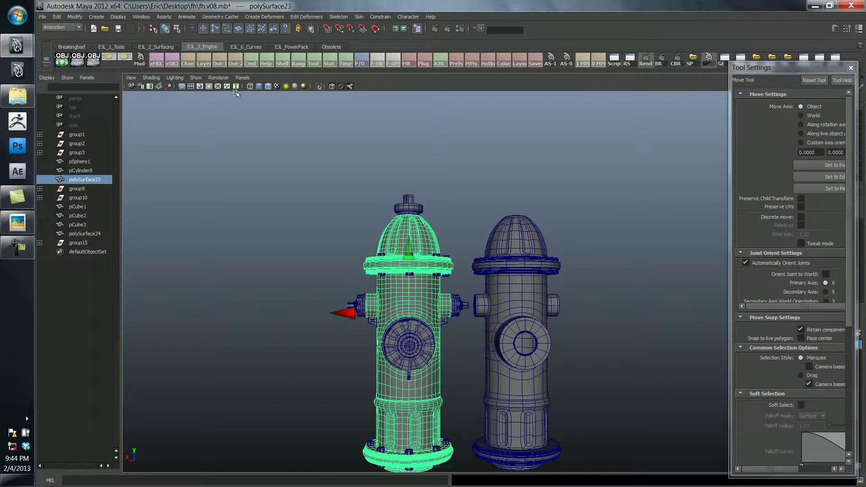
pyautogui.moveTo(236, 128); pyautogui.dragTo(468, 400)
pyautogui.press('F9')
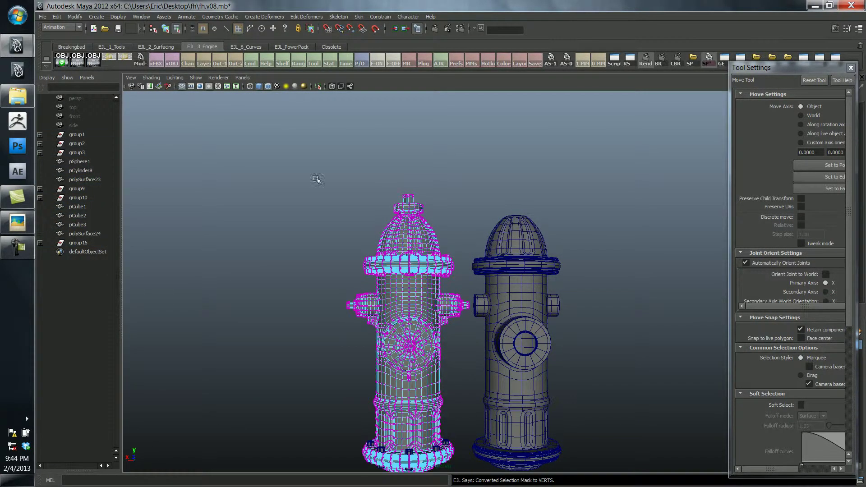
pyautogui.moveTo(299, 165); pyautogui.dragTo(492, 393)
pyautogui.keyDown('ctrl'); pyautogui.moveTo(363, 374); pyautogui.dragTo(487, 425); pyautogui.keyUp('ctrl')
pyautogui.keyDown('alt'); pyautogui.moveTo(397, 409); pyautogui.dragTo(405, 412); pyautogui.keyUp('alt')
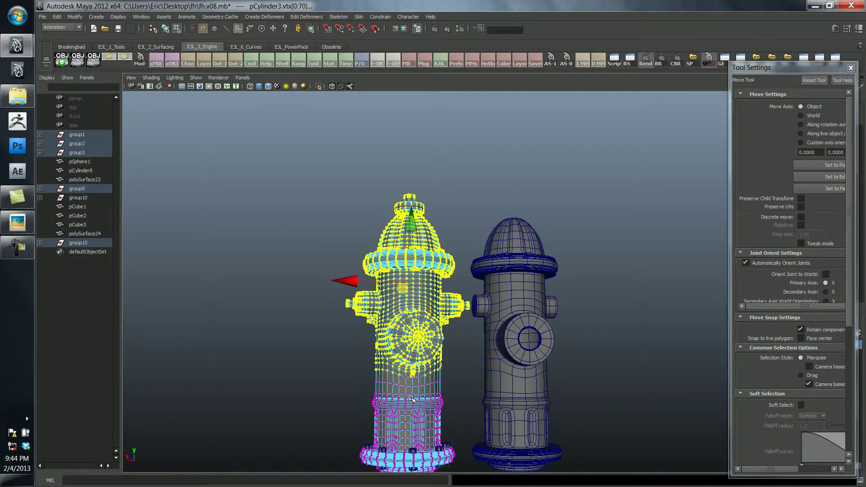
# - Rotate the upper section's vertices slightly so the hydrant leans out of line with its base
pyautogui.press('s')
pyautogui.hotkey('ctrl', 'z')
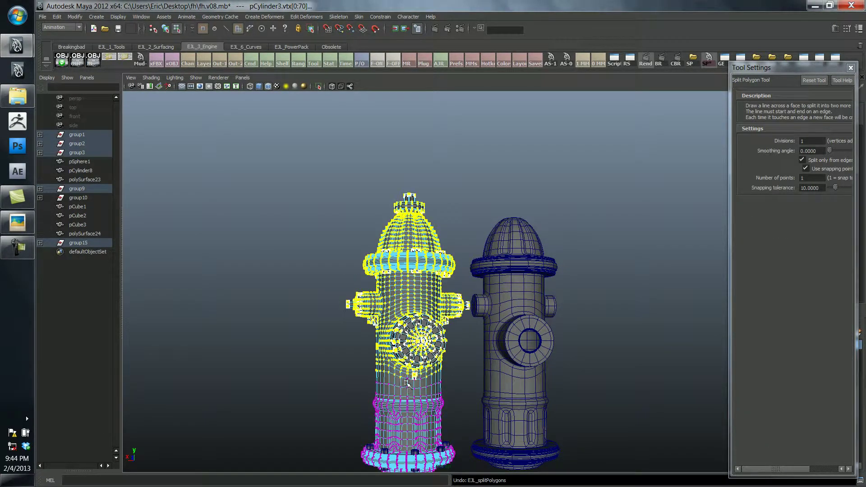
pyautogui.press('w')
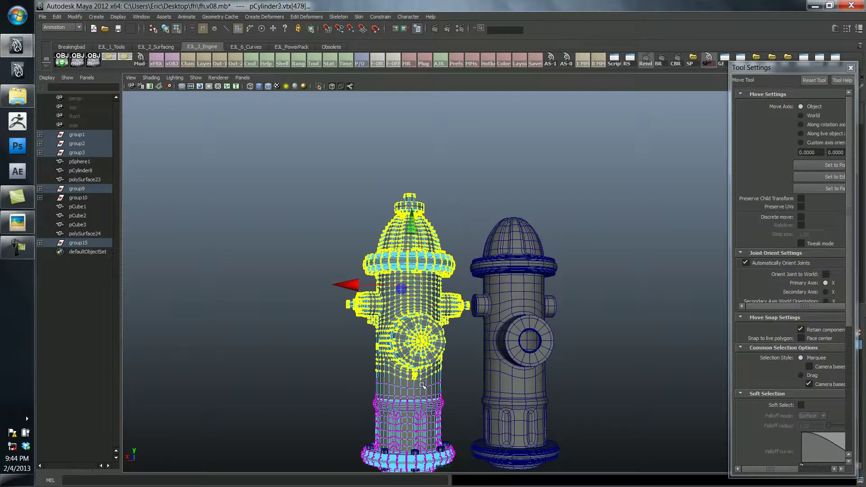
pyautogui.press('e')
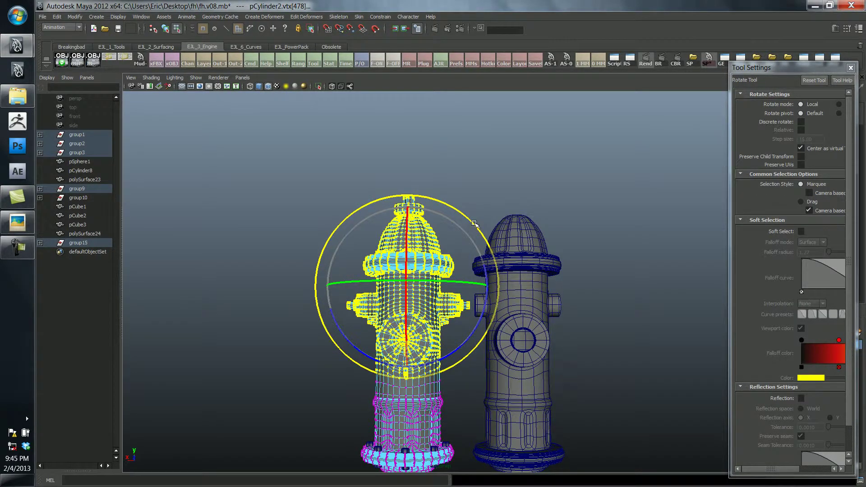
pyautogui.press('w')
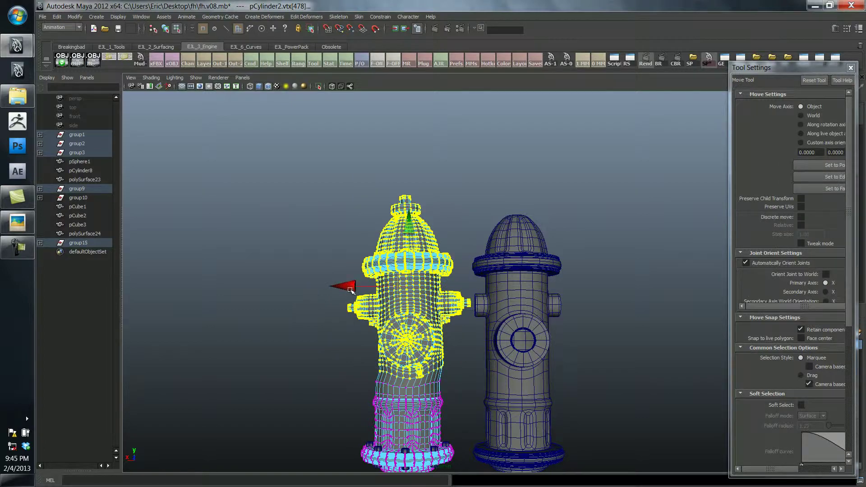
pyautogui.keyDown('alt'); pyautogui.moveTo(351, 290); pyautogui.dragTo(420, 339); pyautogui.keyUp('alt')
# - Return to object selection and examine the leaning hydrant with the wireframe hidden
pyautogui.moveTo(408, 348); pyautogui.dragTo(419, 340, button='right')
pyautogui.click(383, 353)
pyautogui.keyDown('alt'); pyautogui.moveTo(391, 354); pyautogui.dragTo(394, 375); pyautogui.keyUp('alt')
pyautogui.hotkey('alt', 'w')
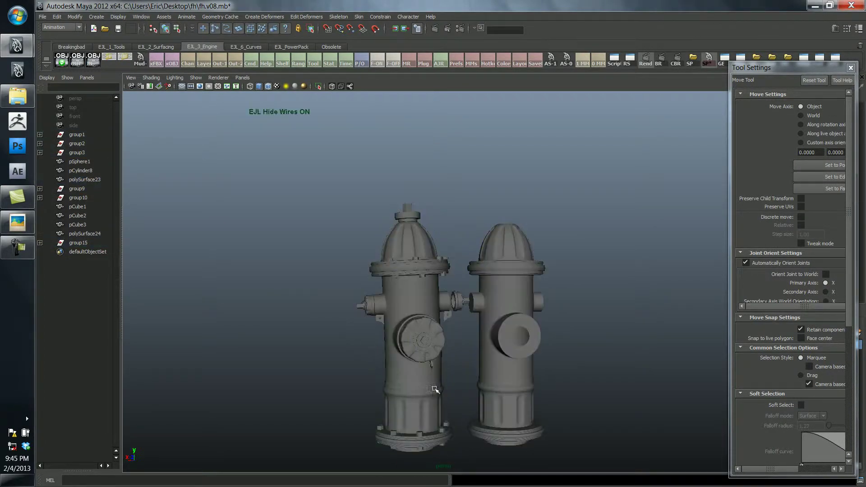
pyautogui.keyDown('alt'); pyautogui.moveTo(392, 373); pyautogui.dragTo(551, 377, button='right'); pyautogui.keyUp('alt')
pyautogui.keyDown('alt'); pyautogui.moveTo(551, 377); pyautogui.dragTo(528, 385); pyautogui.keyUp('alt')
pyautogui.keyDown('alt'); pyautogui.moveTo(528, 385); pyautogui.dragTo(370, 372, button='right'); pyautogui.keyUp('alt')
pyautogui.keyDown('alt'); pyautogui.moveTo(370, 372); pyautogui.dragTo(405, 323, button='middle'); pyautogui.keyUp('alt')
# - Undo the rotation of the hydrant's upper section and the related vertex selections
pyautogui.hotkey('ctrl', 'z')
pyautogui.hotkey('ctrl', 'z')
pyautogui.hotkey('ctrl', 'z')
pyautogui.hotkey('ctrl', 'z')
pyautogui.hotkey('ctrl', 'z')
pyautogui.hotkey('ctrl', 'z')
pyautogui.hotkey('ctrl', 'z')
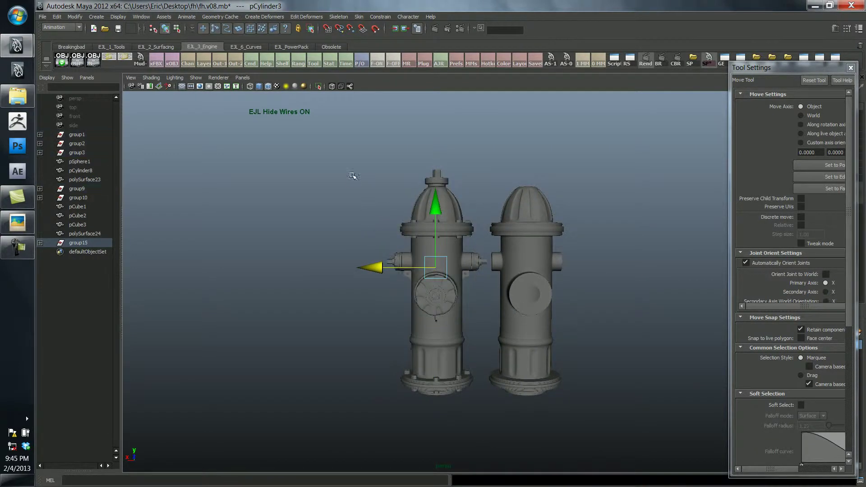
# - Select all parts of the detailed hydrant and run the FT script on them
pyautogui.moveTo(352, 293); pyautogui.dragTo(475, 397)
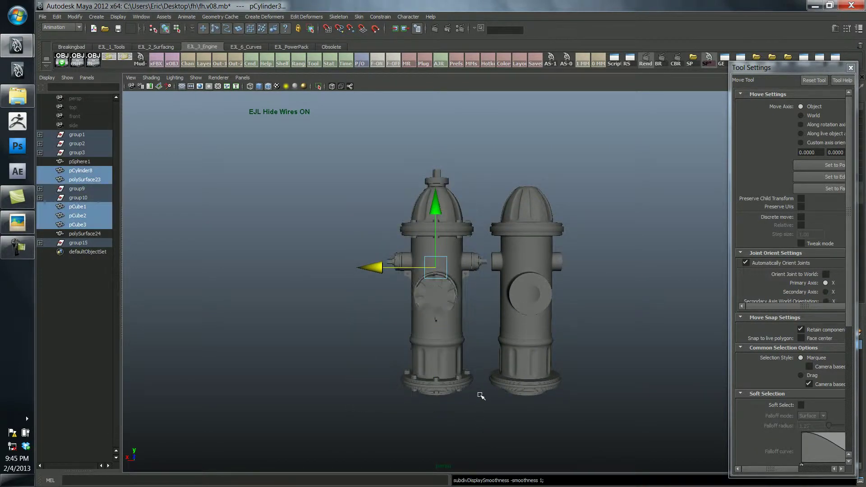
pyautogui.click(108, 49)
pyautogui.click(250, 62)
# - Select the vertices of all the hydrant's upper parts and tilt them slightly to one side
pyautogui.press('F9')
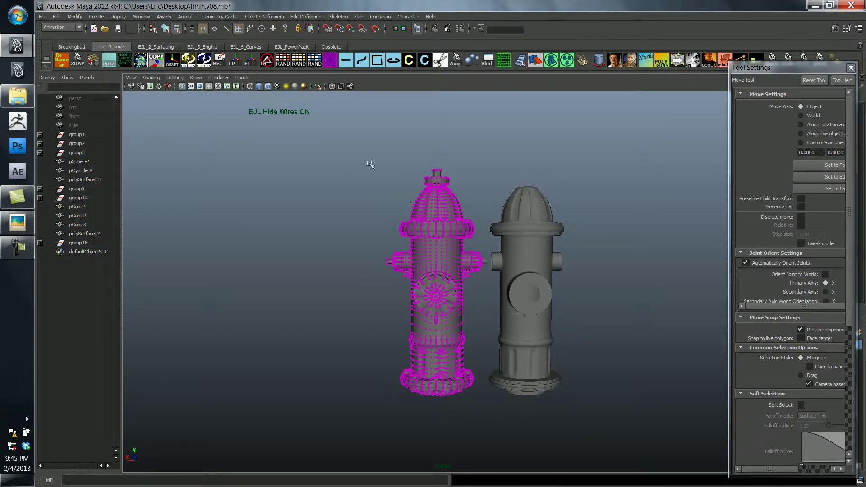
pyautogui.moveTo(474, 303); pyautogui.dragTo(483, 319)
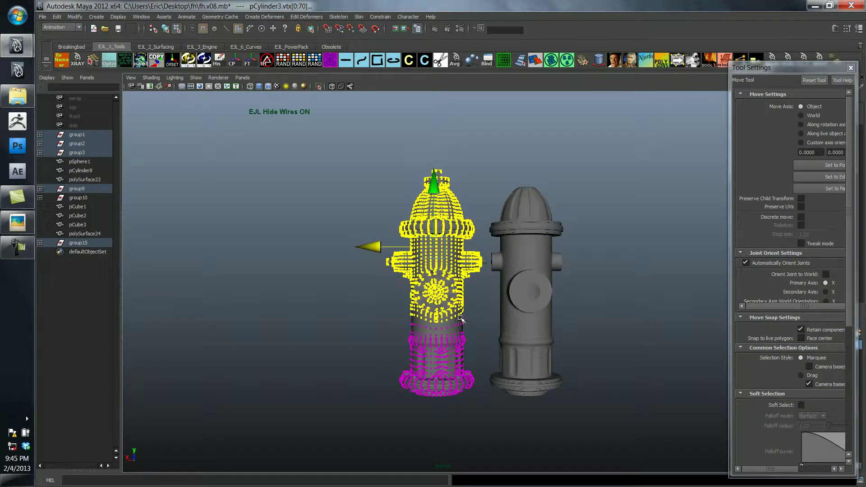
pyautogui.press('e')
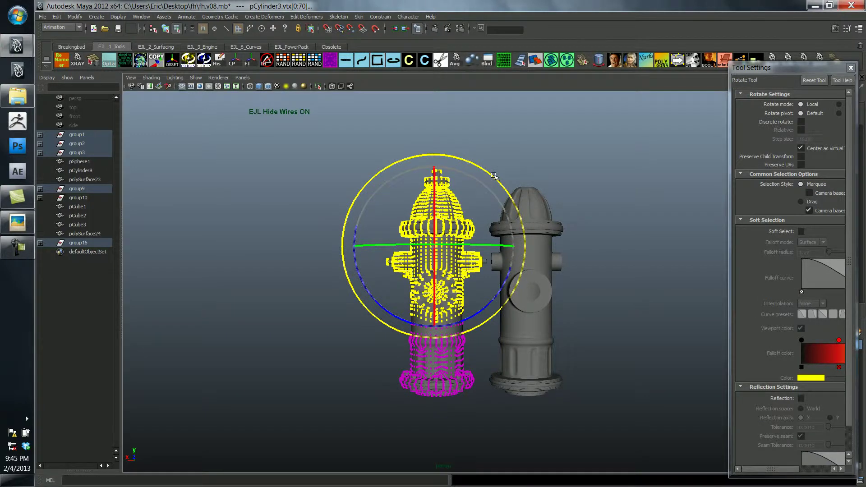
pyautogui.press('w')
pyautogui.click(383, 243)
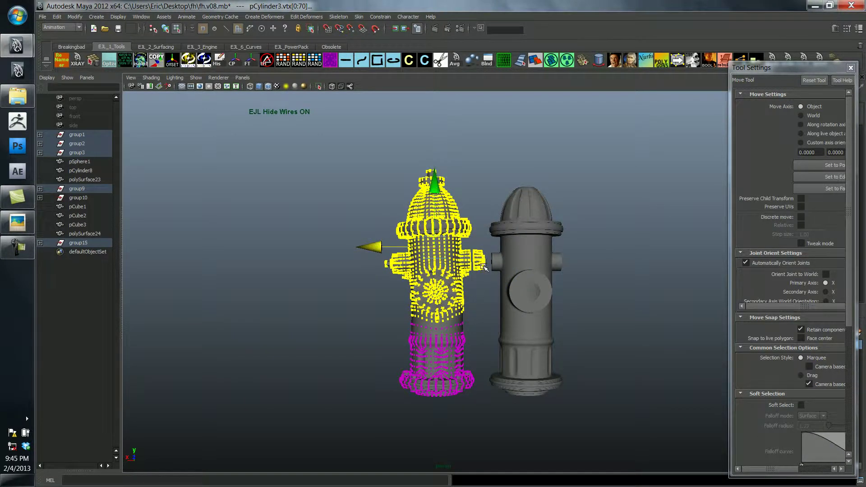
# - Shift the vertices of the side nozzle's cap and its separate end nut into line with the tilted upper body
pyautogui.keyDown('alt'); pyautogui.moveTo(477, 267); pyautogui.dragTo(744, 375, button='right'); pyautogui.keyUp('alt')
pyautogui.moveTo(448, 174); pyautogui.dragTo(528, 305)
pyautogui.moveTo(524, 246); pyautogui.dragTo(489, 237, button='middle')
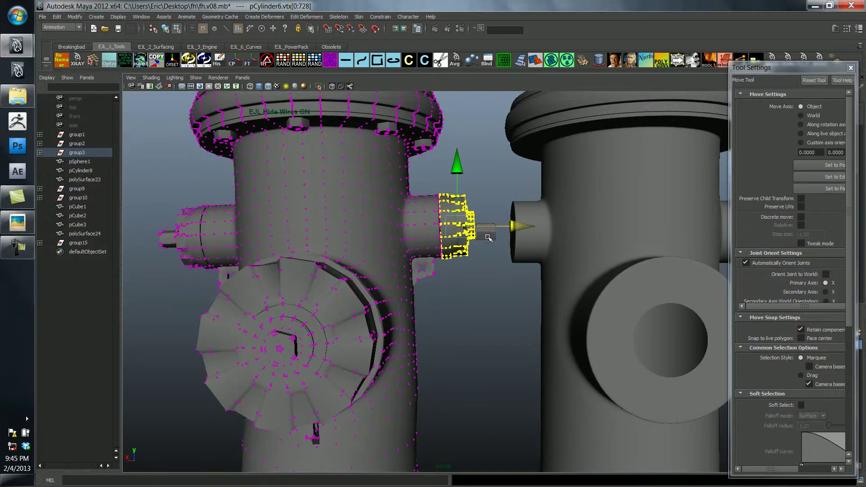
pyautogui.press('F8')
pyautogui.click(490, 235)
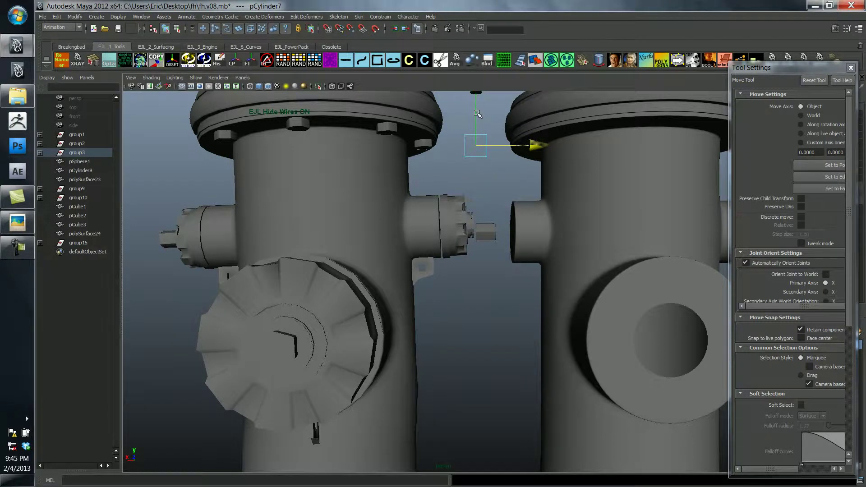
pyautogui.moveTo(477, 113); pyautogui.dragTo(477, 107)
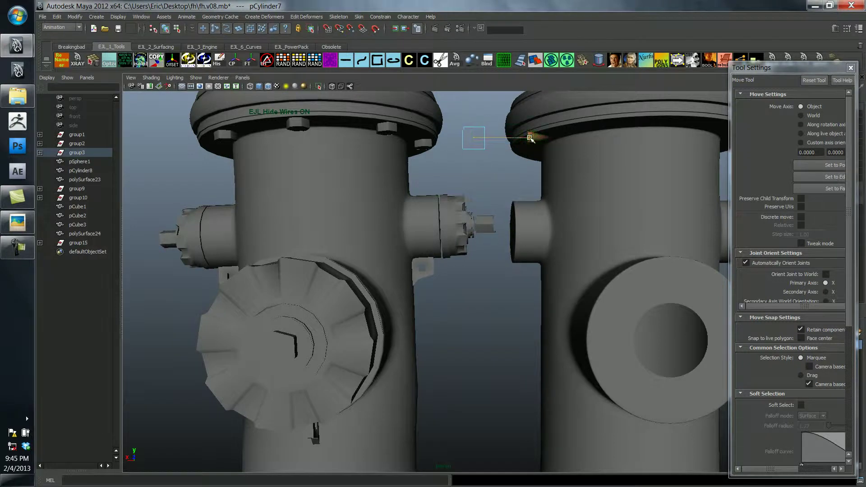
pyautogui.keyDown('alt'); pyautogui.moveTo(509, 284); pyautogui.dragTo(365, 377, button='right'); pyautogui.keyUp('alt')
pyautogui.click(326, 305)
# - Move the plain grey hydrant sideways, farther away from the detailed hydrant
pyautogui.keyDown('alt'); pyautogui.moveTo(366, 377); pyautogui.dragTo(389, 379); pyautogui.keyUp('alt')
pyautogui.hotkey('alt', 'w')
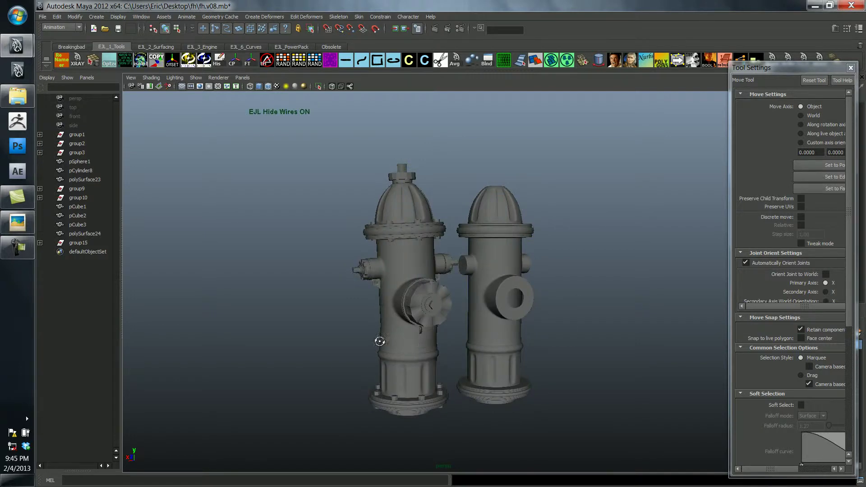
pyautogui.moveTo(400, 338)
pyautogui.keyDown('alt'); pyautogui.mouseDown()
pyautogui.moveTo(582, 338)
pyautogui.moveTo(367, 347)
pyautogui.moveTo(386, 358)
pyautogui.moveTo(379, 340)
pyautogui.moveTo(415, 319)
pyautogui.mouseUp(); pyautogui.keyUp('alt')
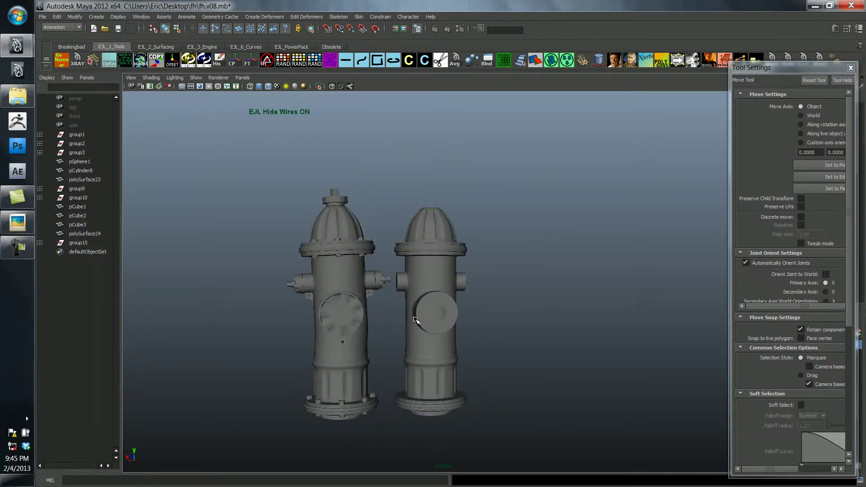
pyautogui.click(423, 261)
pyautogui.moveTo(381, 288); pyautogui.dragTo(411, 289)
pyautogui.click(381, 243)
pyautogui.keyDown('alt'); pyautogui.moveTo(380, 243); pyautogui.dragTo(357, 274, button='right'); pyautogui.keyUp('alt')
pyautogui.keyDown('alt'); pyautogui.moveTo(357, 274); pyautogui.dragTo(378, 298); pyautogui.keyUp('alt')
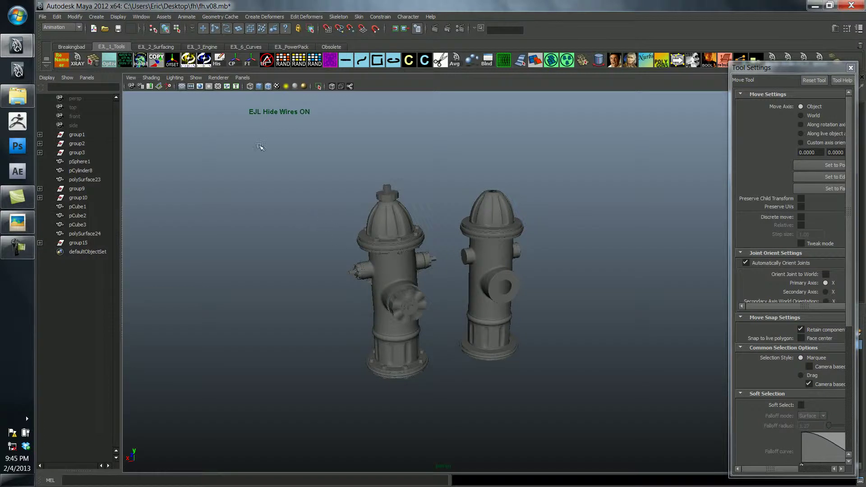
# - Create a new Blinn material in the Hypershade and bring up its attributes beside the model
pyautogui.click(149, 17)
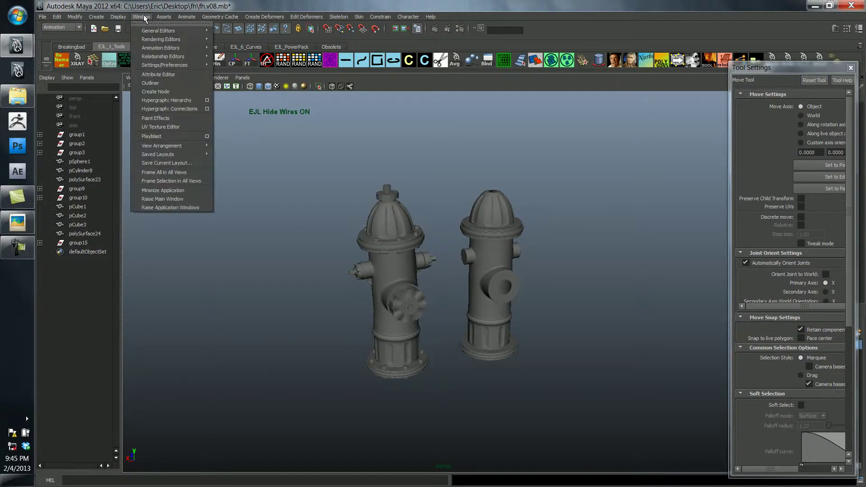
pyautogui.moveTo(158, 40)
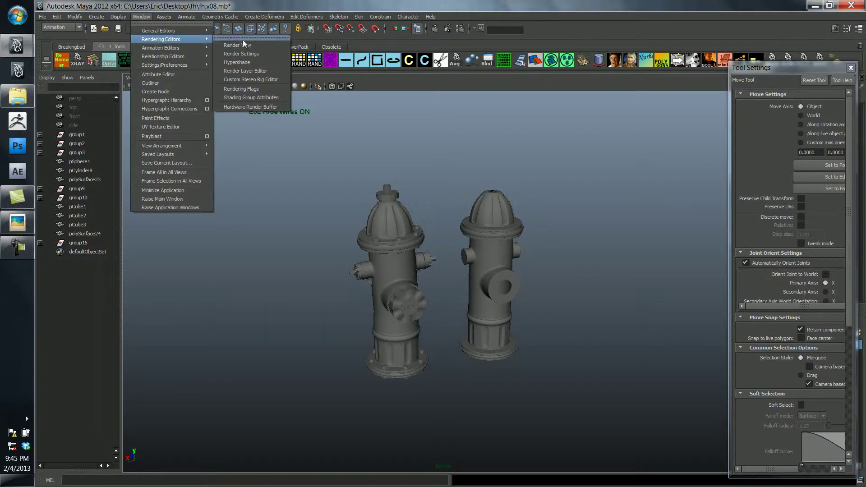
pyautogui.click(242, 63)
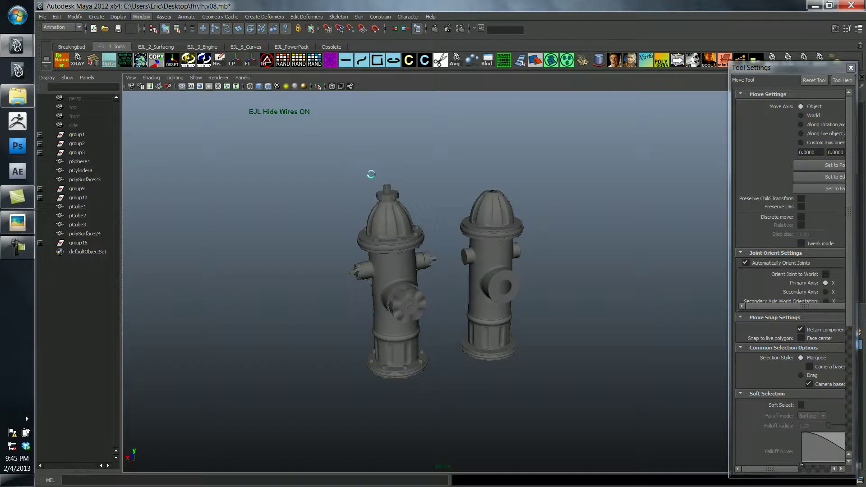
pyautogui.moveTo(343, 161); pyautogui.dragTo(767, 84)
pyautogui.click(614, 157)
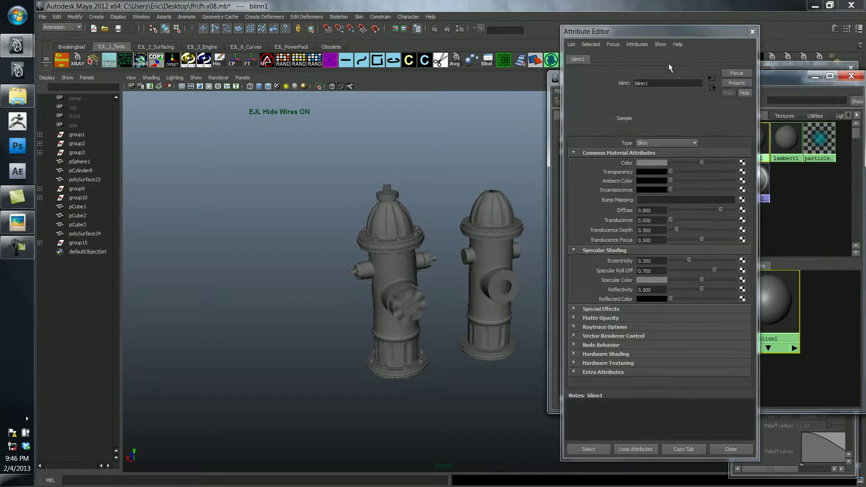
pyautogui.moveTo(659, 32); pyautogui.dragTo(734, 36)
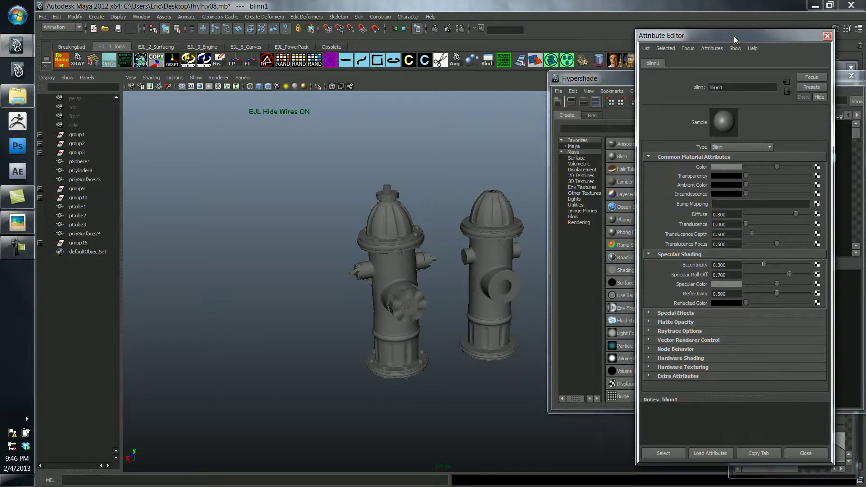
# - Set the Blinn material's color to bright red with hue 360, saturation 1.000 and value 0.921
pyautogui.click(730, 166)
pyautogui.moveTo(805, 165); pyautogui.dragTo(811, 176)
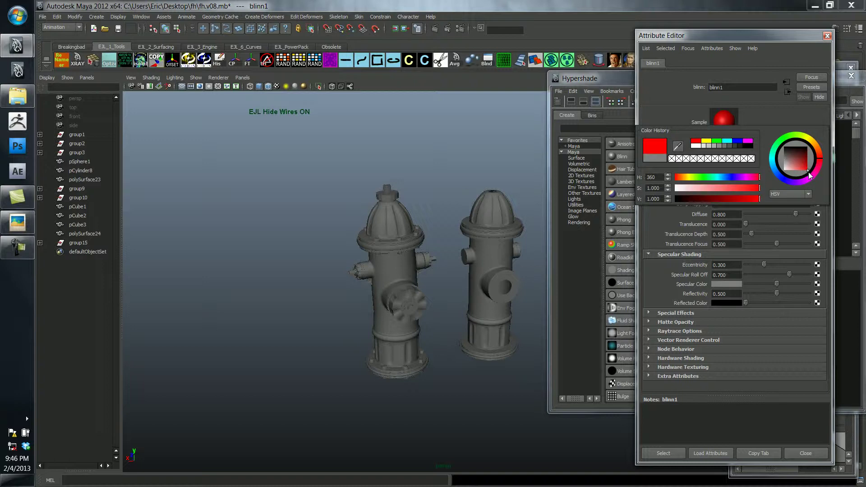
pyautogui.click(750, 200)
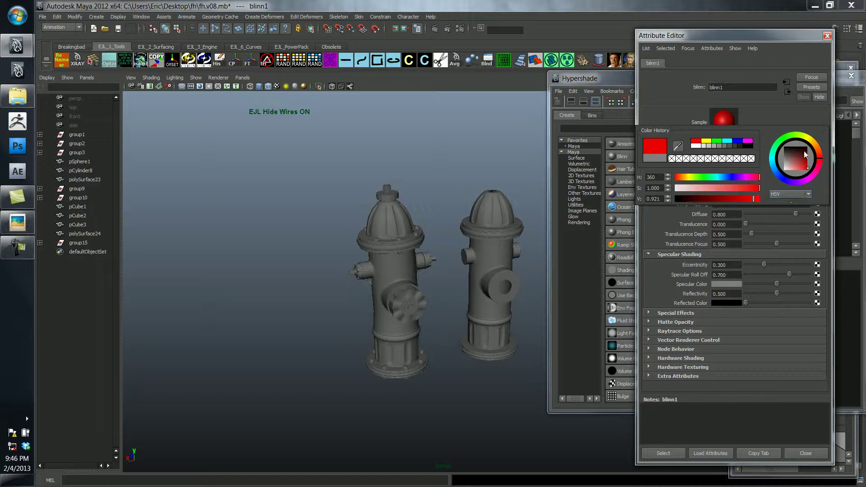
# - Set the Blinn material's specular color to a pale cream yellow and close its attributes
pyautogui.click(721, 284)
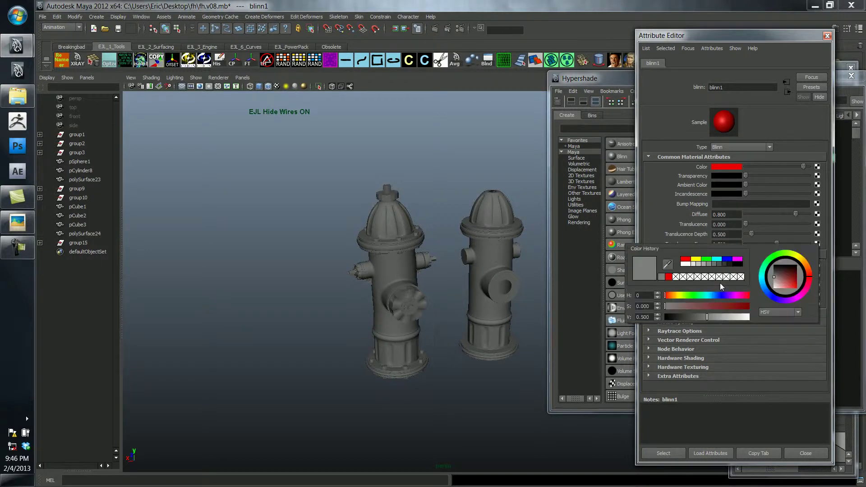
pyautogui.moveTo(809, 273)
pyautogui.mouseDown()
pyautogui.moveTo(807, 264)
pyautogui.moveTo(781, 275)
pyautogui.moveTo(799, 295)
pyautogui.mouseUp()
pyautogui.moveTo(726, 308); pyautogui.dragTo(689, 307)
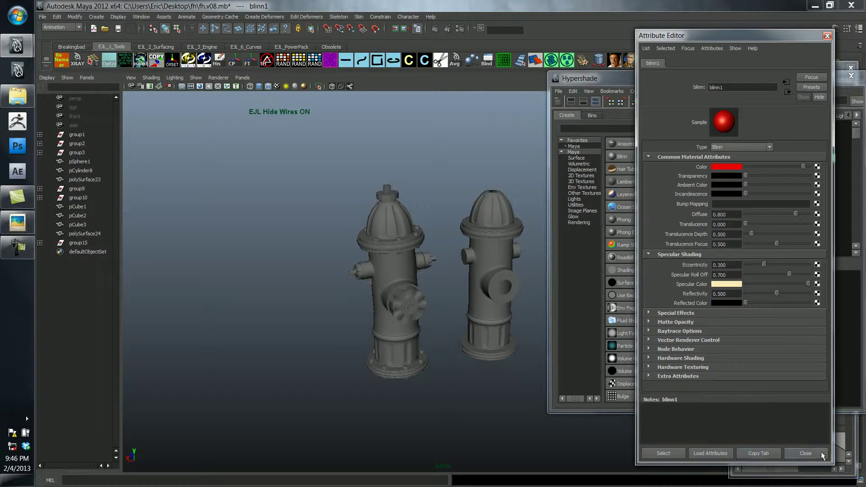
pyautogui.click(806, 453)
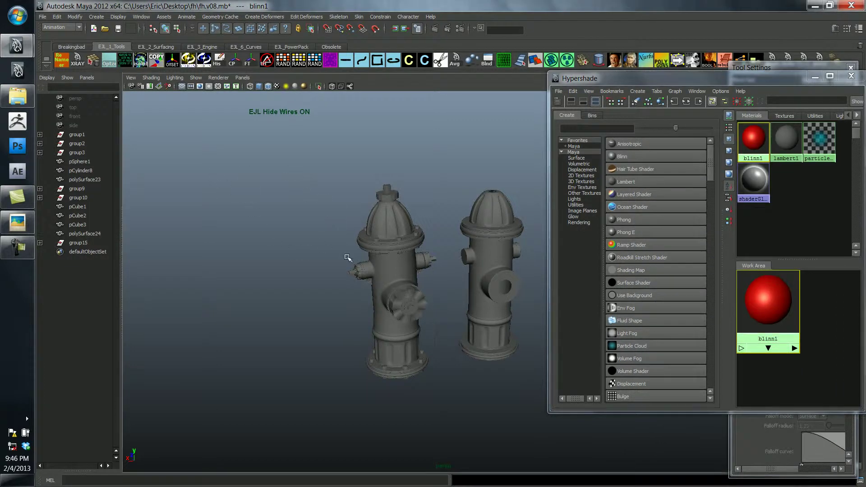
# - Select all parts of the detailed hydrant and assign the red blinn1 material to them
pyautogui.moveTo(291, 274); pyautogui.dragTo(450, 401)
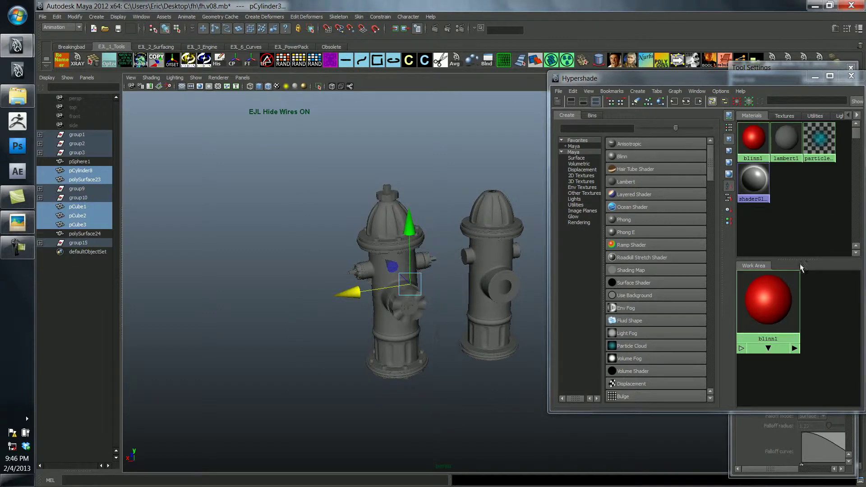
pyautogui.rightClick(769, 303)
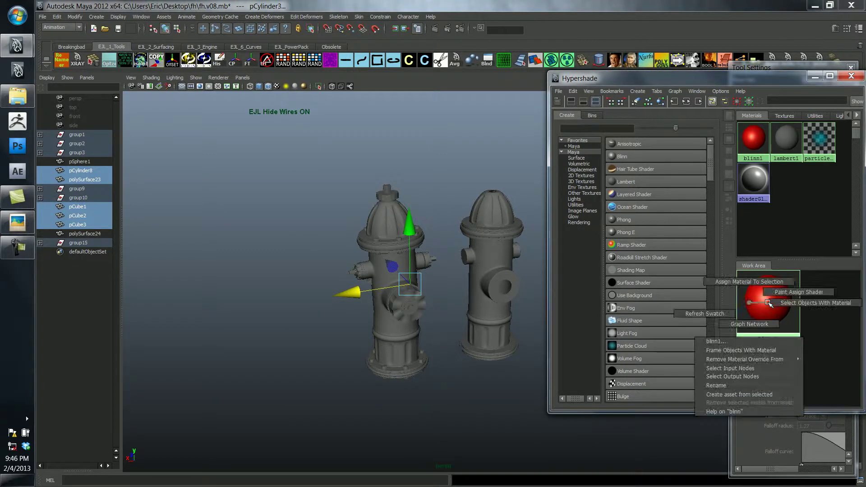
pyautogui.moveTo(768, 303); pyautogui.dragTo(748, 282, button='right')
pyautogui.click(274, 227)
pyautogui.keyDown('alt'); pyautogui.moveTo(380, 270); pyautogui.dragTo(386, 255); pyautogui.keyUp('alt')
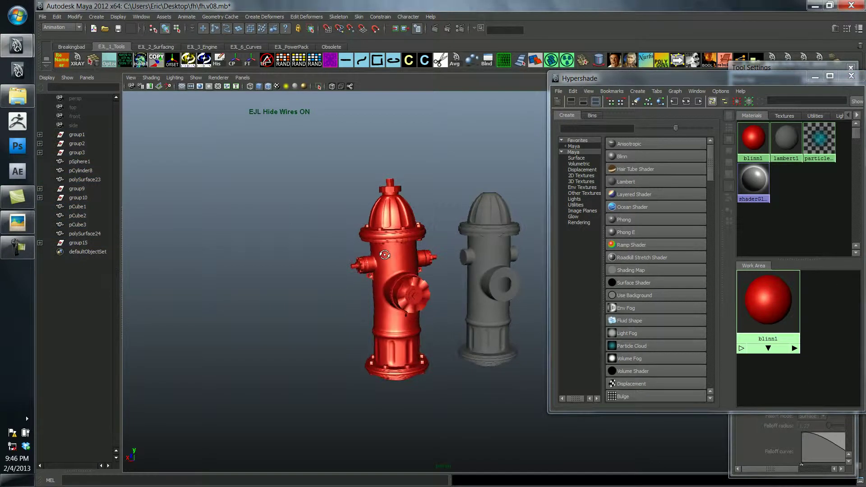
# - Darken blinn1's specular color to a very dark brown to tone down the hydrant's shine
pyautogui.doubleClick(765, 301)
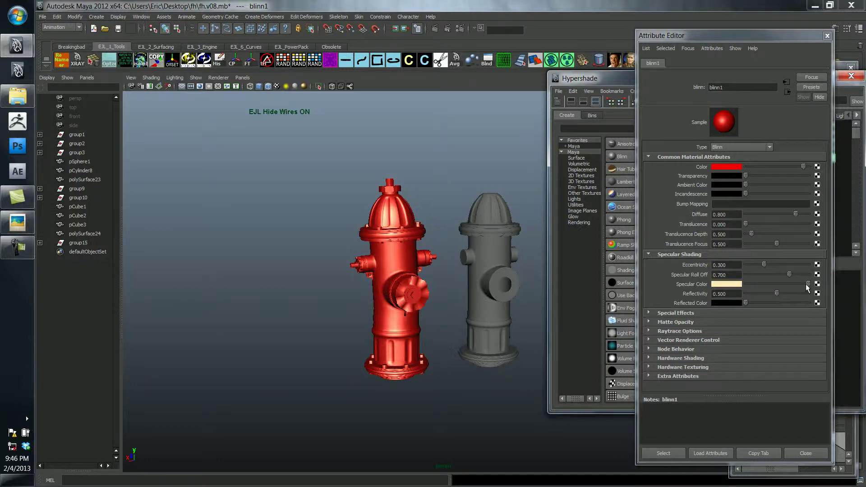
pyautogui.moveTo(808, 284); pyautogui.dragTo(767, 285)
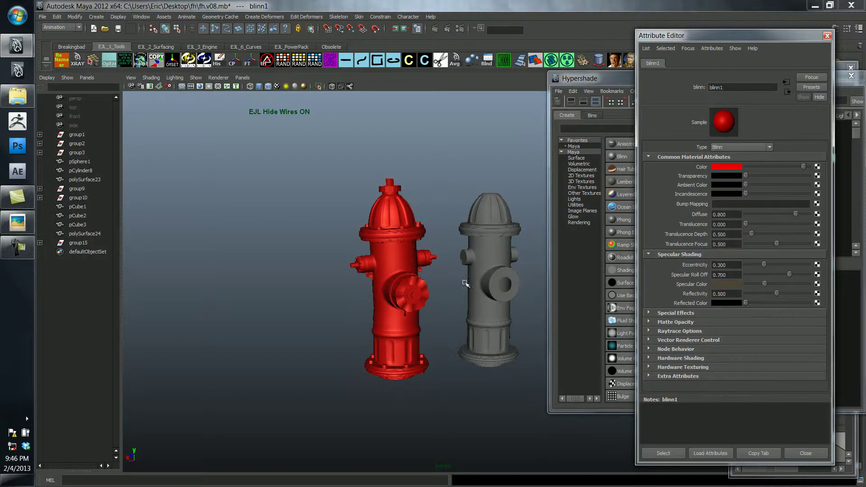
pyautogui.moveTo(765, 285); pyautogui.dragTo(758, 287)
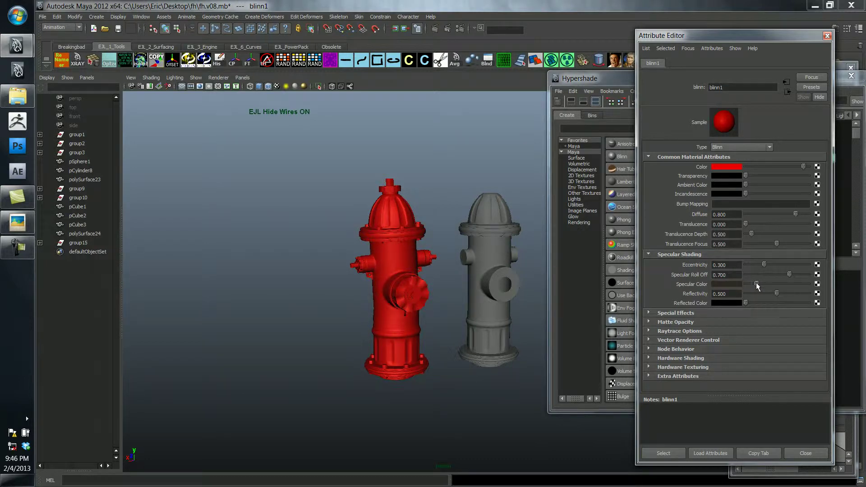
pyautogui.keyDown('alt'); pyautogui.moveTo(410, 278); pyautogui.dragTo(437, 277); pyautogui.keyUp('alt')
pyautogui.keyDown('alt'); pyautogui.moveTo(436, 276); pyautogui.dragTo(518, 257, button='right'); pyautogui.keyUp('alt')
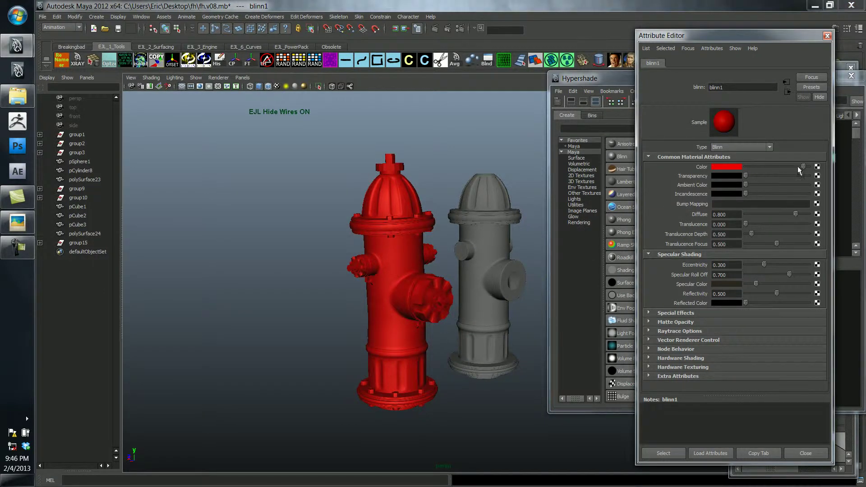
# - Darken blinn1's red color to a value of 0.662 and shift its hue slightly toward orange
pyautogui.moveTo(801, 167); pyautogui.dragTo(787, 165)
pyautogui.click(738, 167)
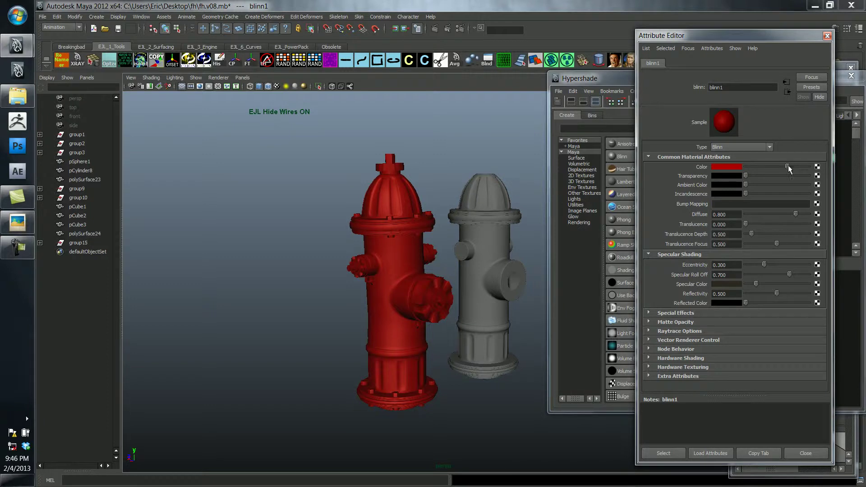
pyautogui.click(738, 169)
pyautogui.moveTo(828, 158); pyautogui.dragTo(827, 154)
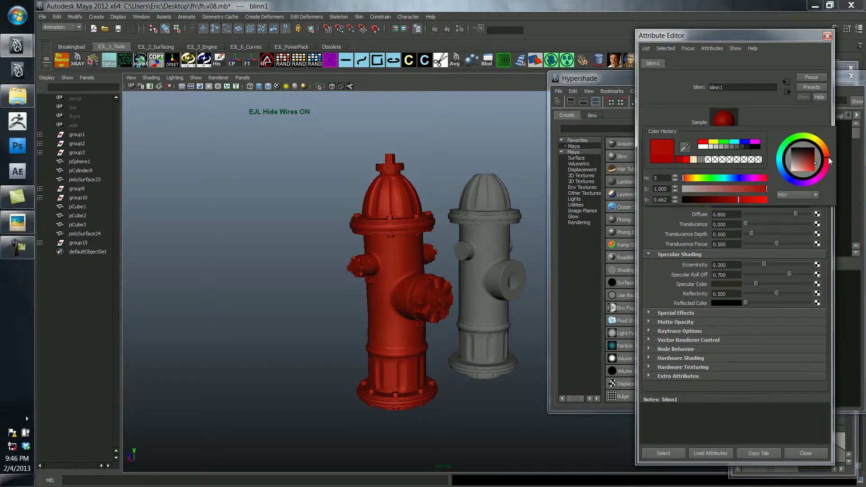
pyautogui.click(416, 151)
# - Close the Attribute Editor and Hypershade, and examine the red hydrant beside the plain grey one from several angles
pyautogui.keyDown('alt'); pyautogui.moveTo(415, 151); pyautogui.dragTo(411, 234); pyautogui.keyUp('alt')
pyautogui.moveTo(281, 176); pyautogui.dragTo(421, 406)
pyautogui.click(392, 325)
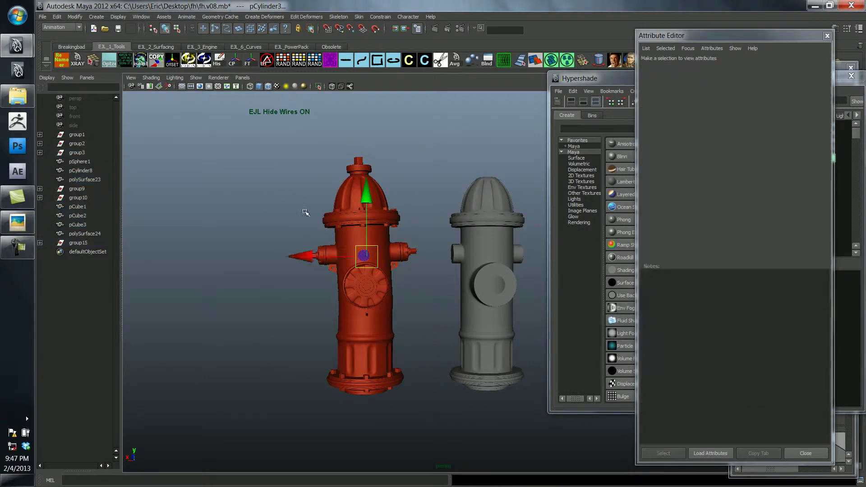
pyautogui.keyDown('alt'); pyautogui.moveTo(326, 240); pyautogui.dragTo(362, 244); pyautogui.keyUp('alt')
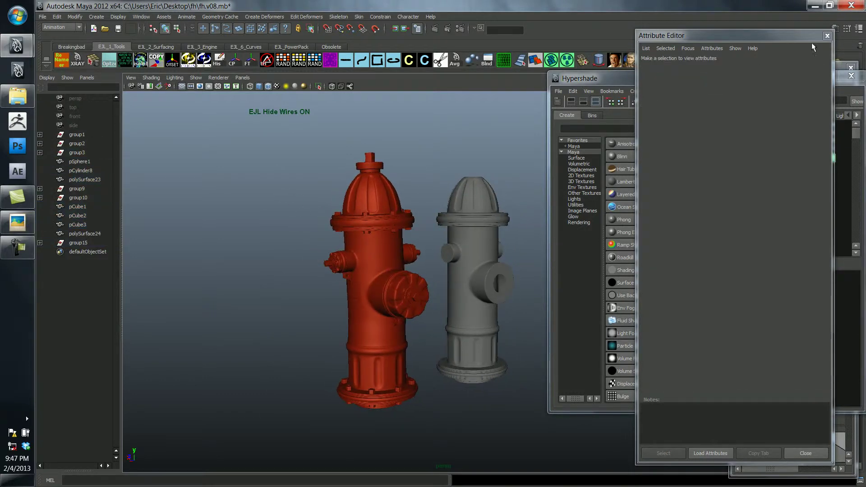
pyautogui.click(827, 35)
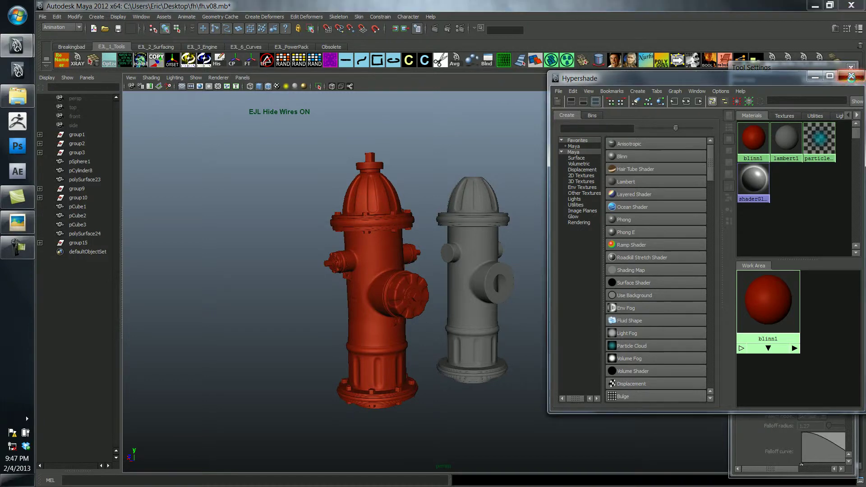
pyautogui.keyDown('alt'); pyautogui.moveTo(677, 206); pyautogui.dragTo(665, 203); pyautogui.keyUp('alt')
pyautogui.keyDown('alt'); pyautogui.moveTo(632, 205); pyautogui.dragTo(659, 205, button='right'); pyautogui.keyUp('alt')
pyautogui.keyDown('alt'); pyautogui.moveTo(622, 210); pyautogui.dragTo(665, 205, button='middle'); pyautogui.keyUp('alt')
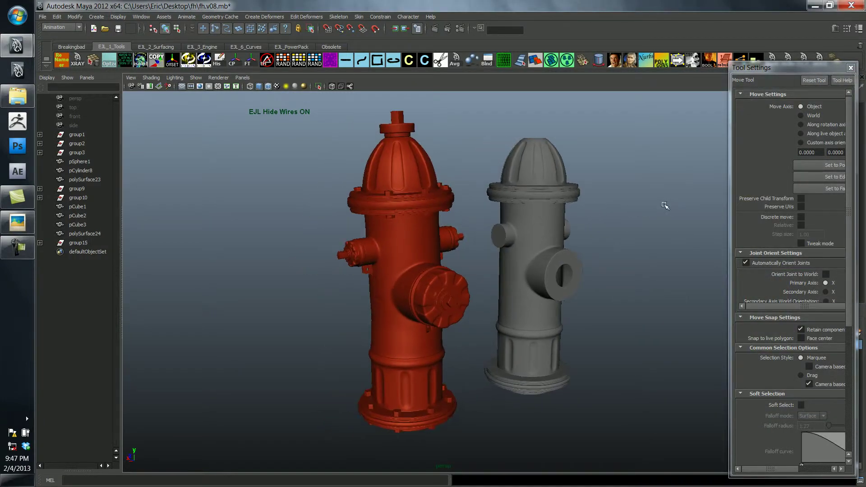
pyautogui.keyDown('alt'); pyautogui.moveTo(665, 205); pyautogui.dragTo(645, 199); pyautogui.keyUp('alt')
pyautogui.keyDown('alt'); pyautogui.moveTo(646, 199); pyautogui.dragTo(588, 202, button='right'); pyautogui.keyUp('alt')
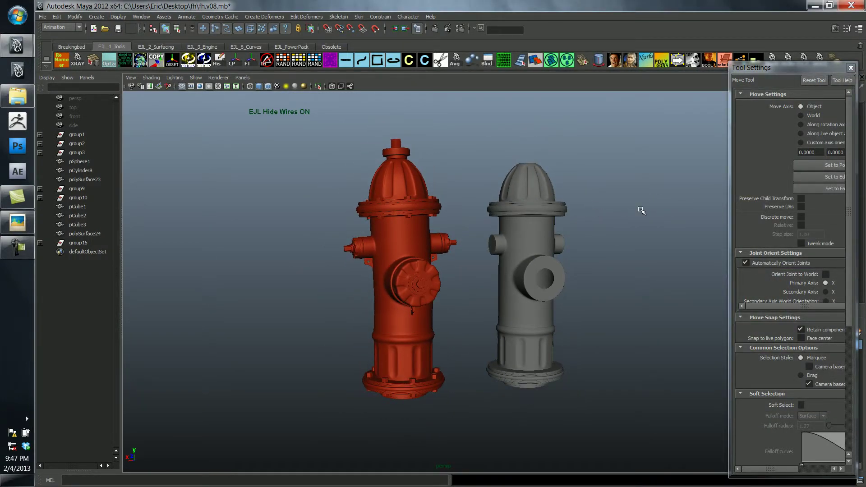